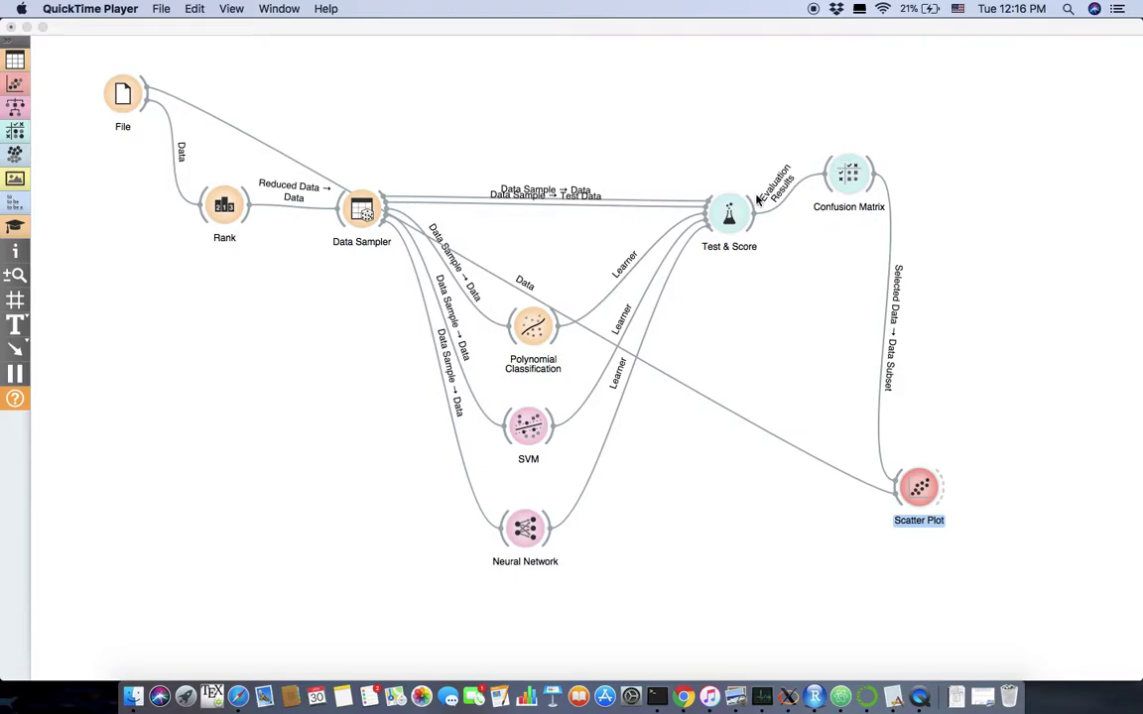
Add an ROC Analysis widget linked from Test & Score's evaluation results and open it.
click(674, 185)
drag(754, 182, 772, 103)
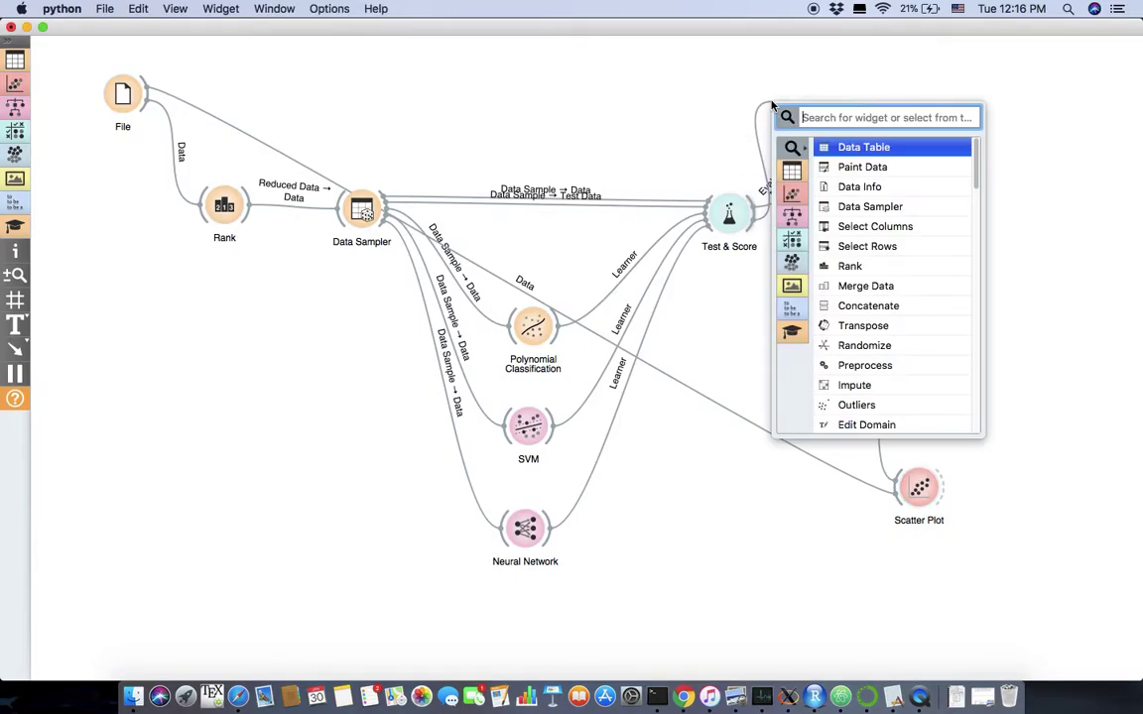
text(RO)
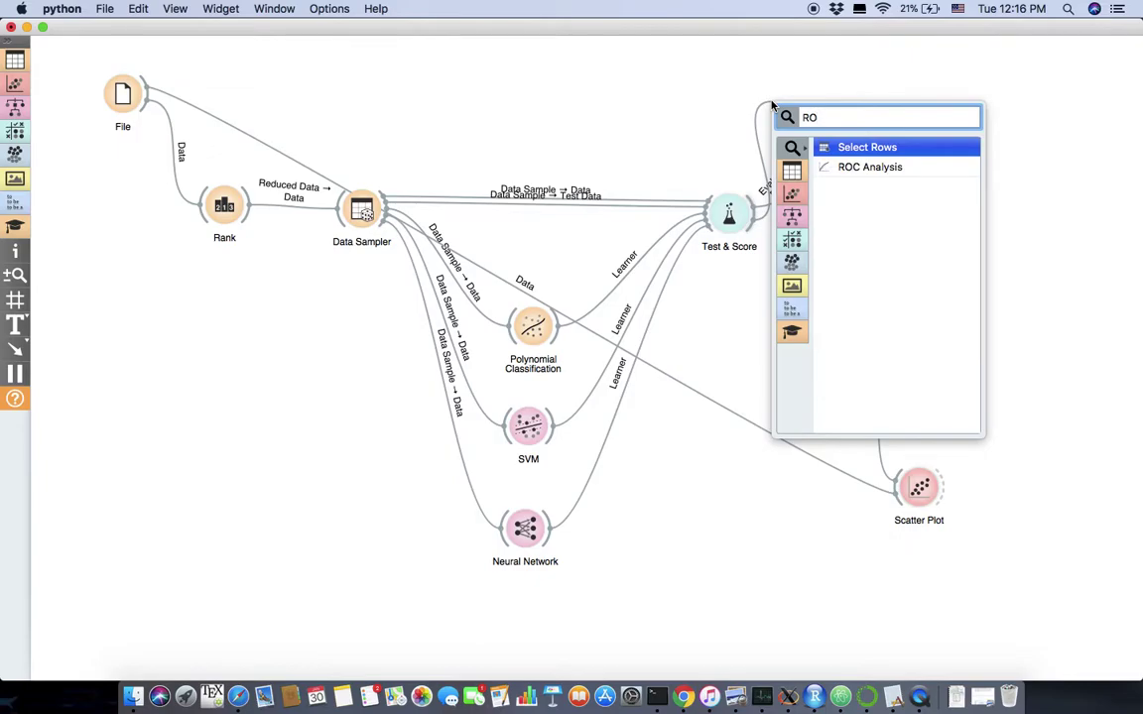
key(Down)
key(Return)
double_click(783, 102)
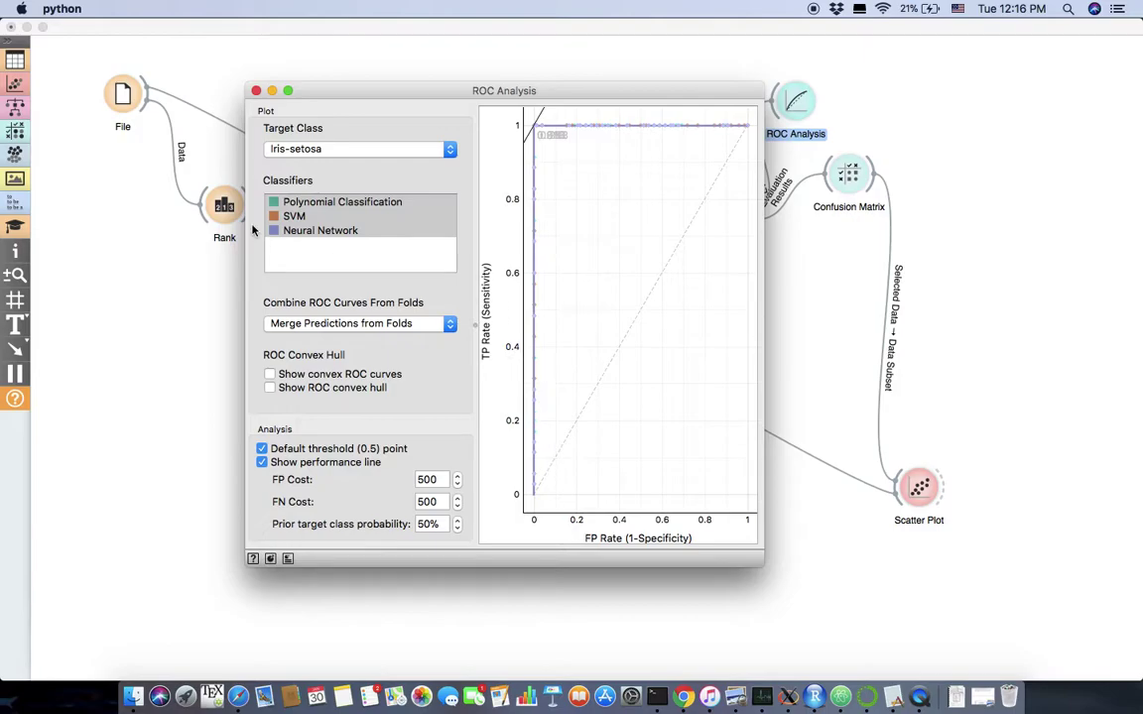
Toggle the SVM and Neural Network curves off and on to compare all three classifiers.
super+click(308, 234)
super+click(308, 231)
super+click(307, 216)
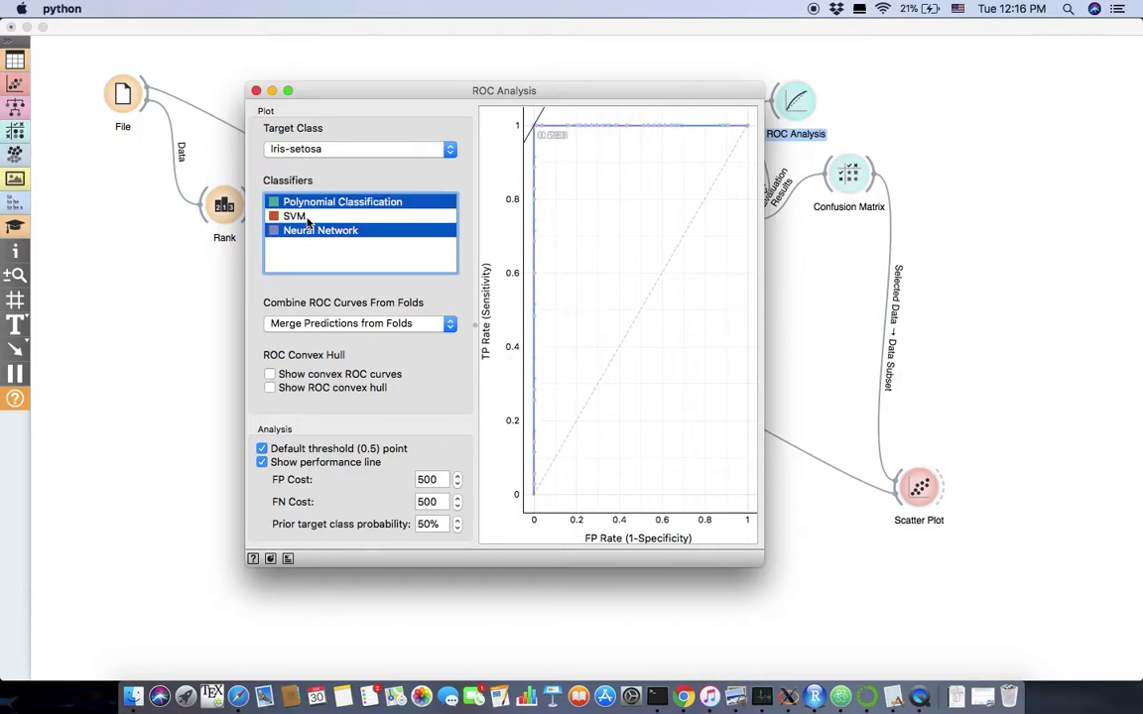
super+click(306, 231)
super+click(307, 217)
super+click(306, 230)
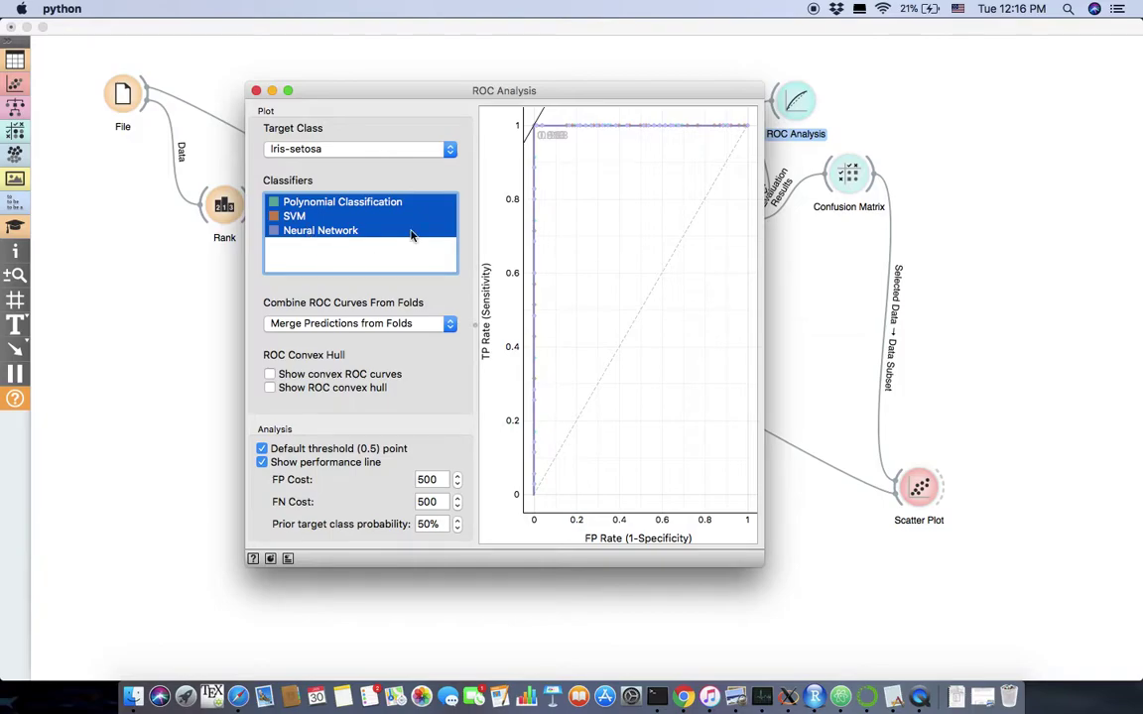
click(257, 92)
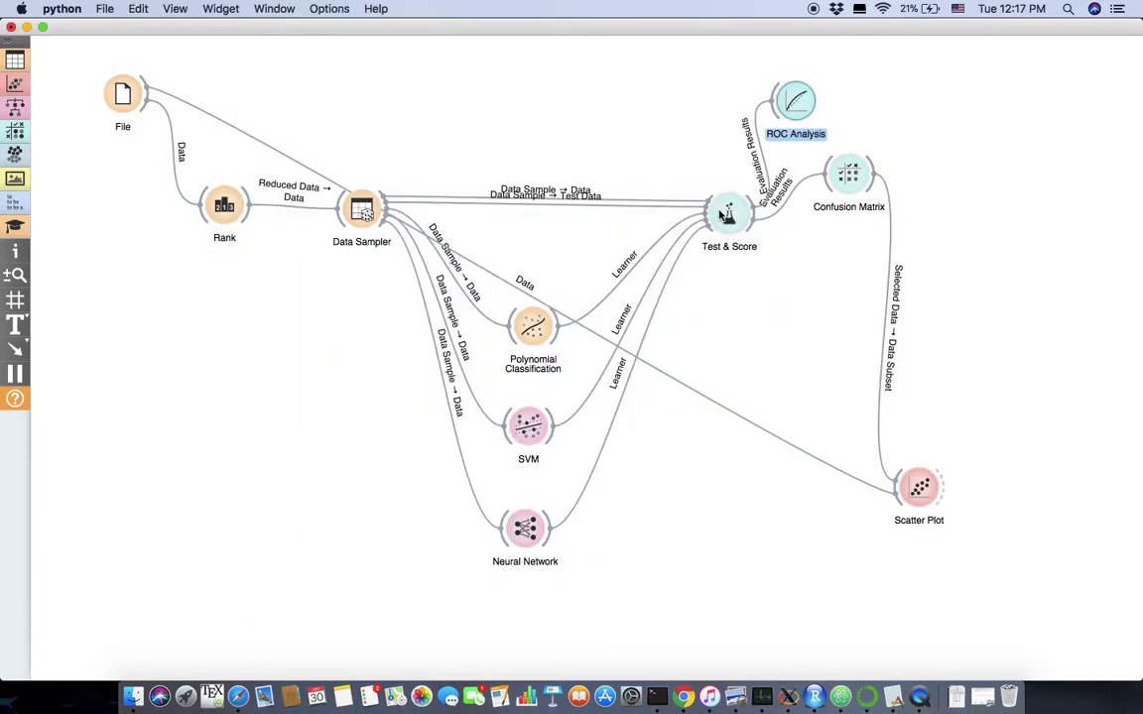
double_click(721, 232)
drag(655, 343, 520, 218)
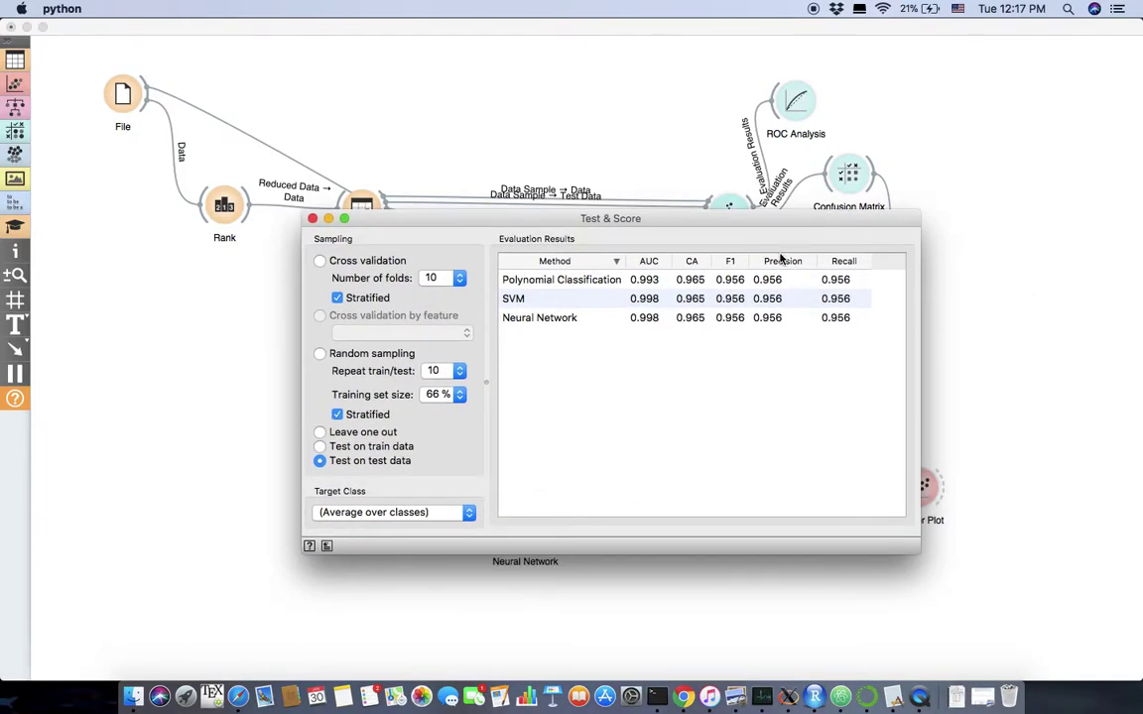
click(689, 282)
click(687, 296)
click(688, 316)
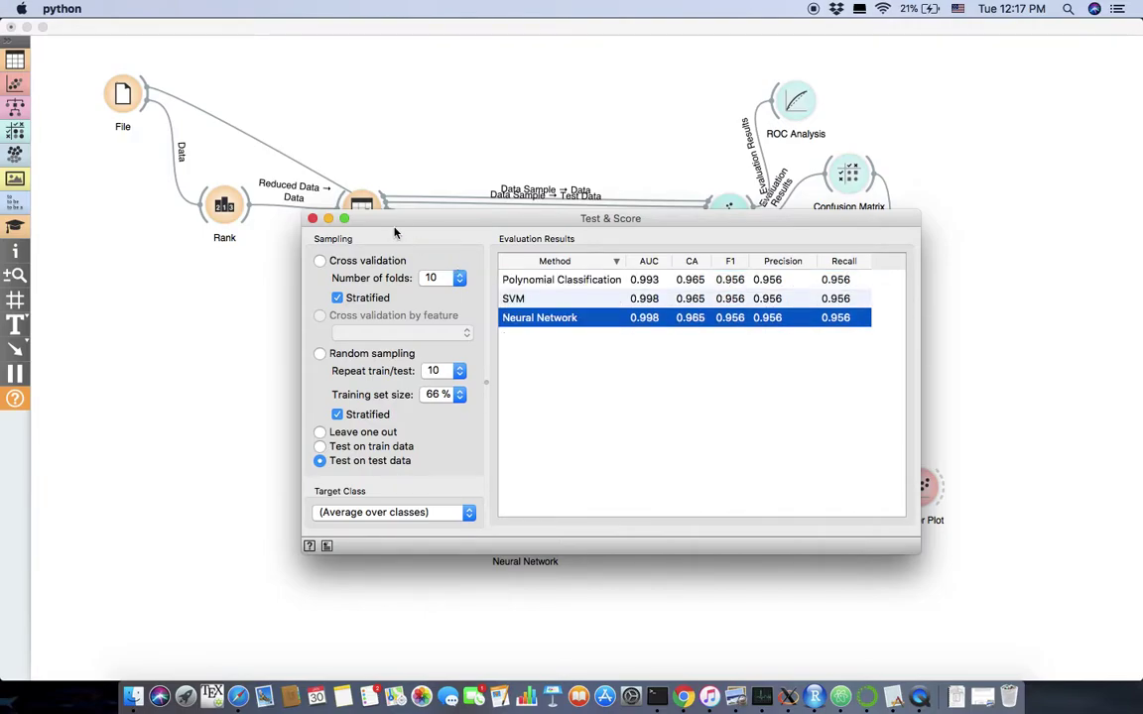
click(313, 218)
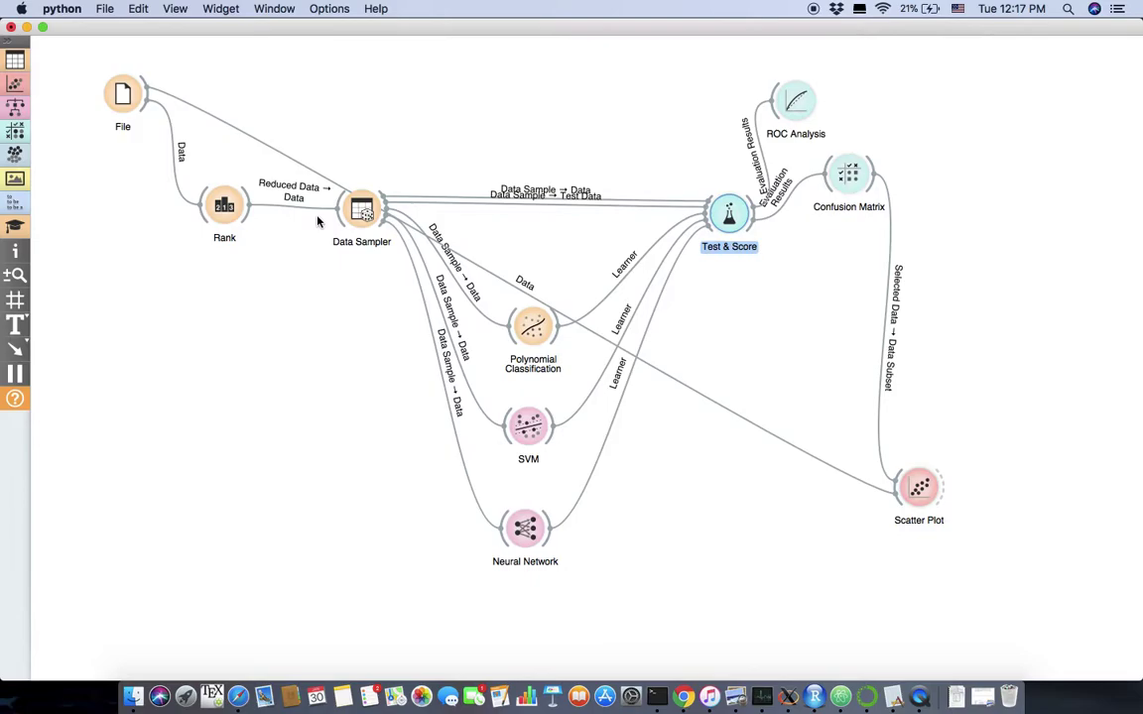
Remove all widgets from the canvas and place a new Paint Data widget.
drag(61, 51, 1059, 612)
right_click(933, 501)
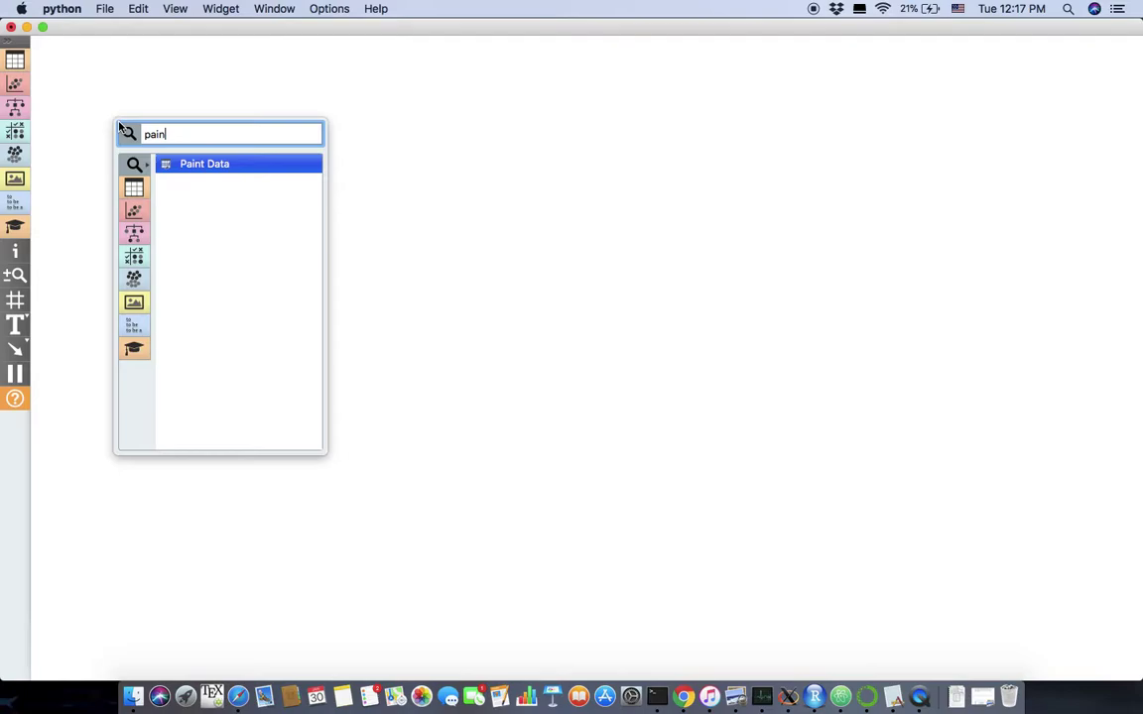
key(Return)
drag(112, 120, 136, 219)
Paint a ring of blue C1 points surrounding a cluster of red C2 points.
double_click(138, 217)
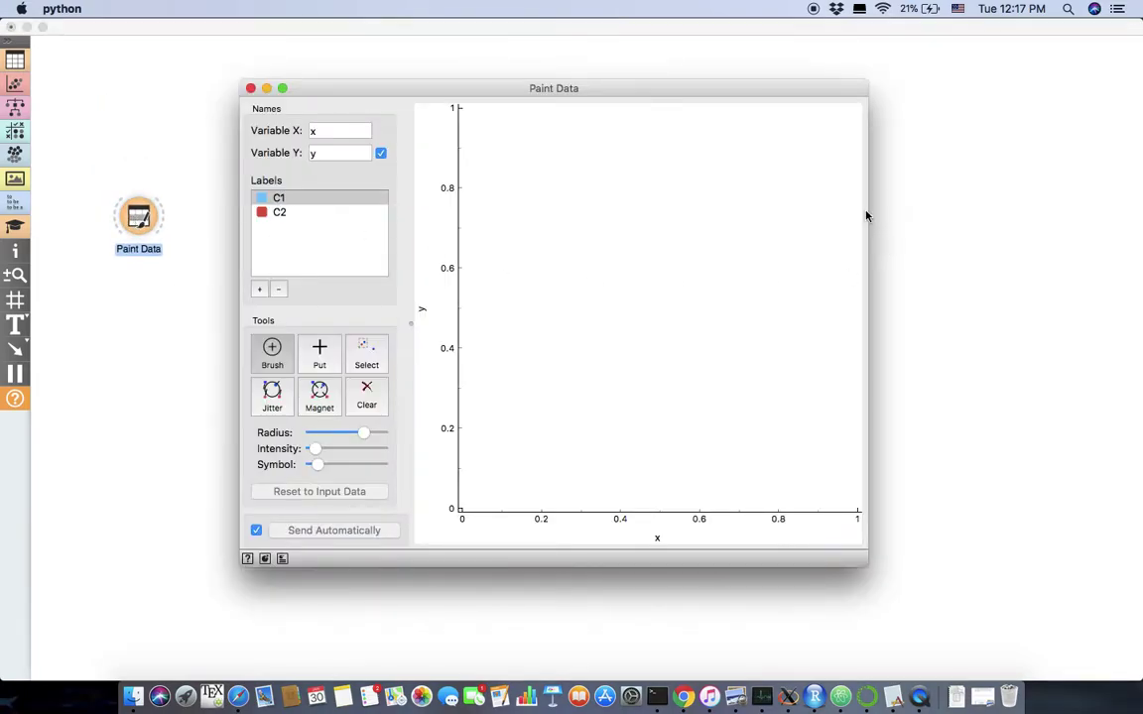
mouse_move(698, 155)
mouse_down()
mouse_move(531, 265)
mouse_move(633, 426)
mouse_move(806, 408)
mouse_move(851, 259)
mouse_move(780, 156)
mouse_move(622, 153)
mouse_move(556, 224)
mouse_up()
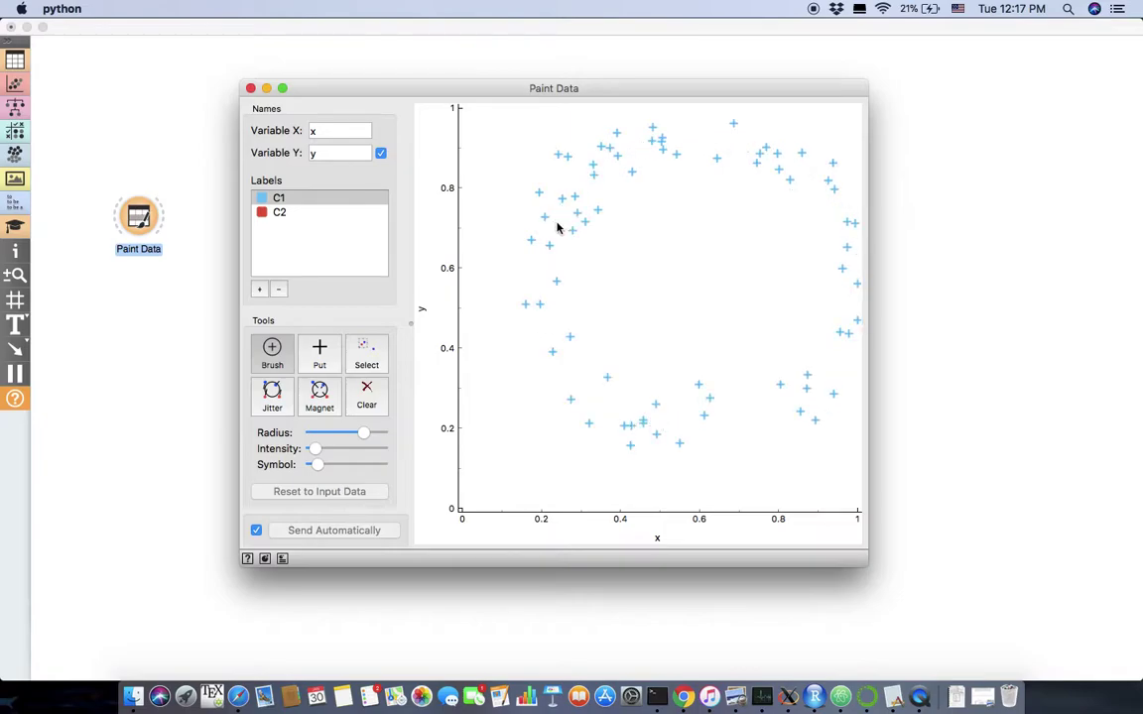
click(278, 211)
mouse_move(667, 243)
mouse_down()
mouse_move(658, 273)
mouse_move(703, 248)
mouse_move(732, 287)
mouse_move(691, 324)
mouse_move(701, 257)
mouse_up()
click(251, 88)
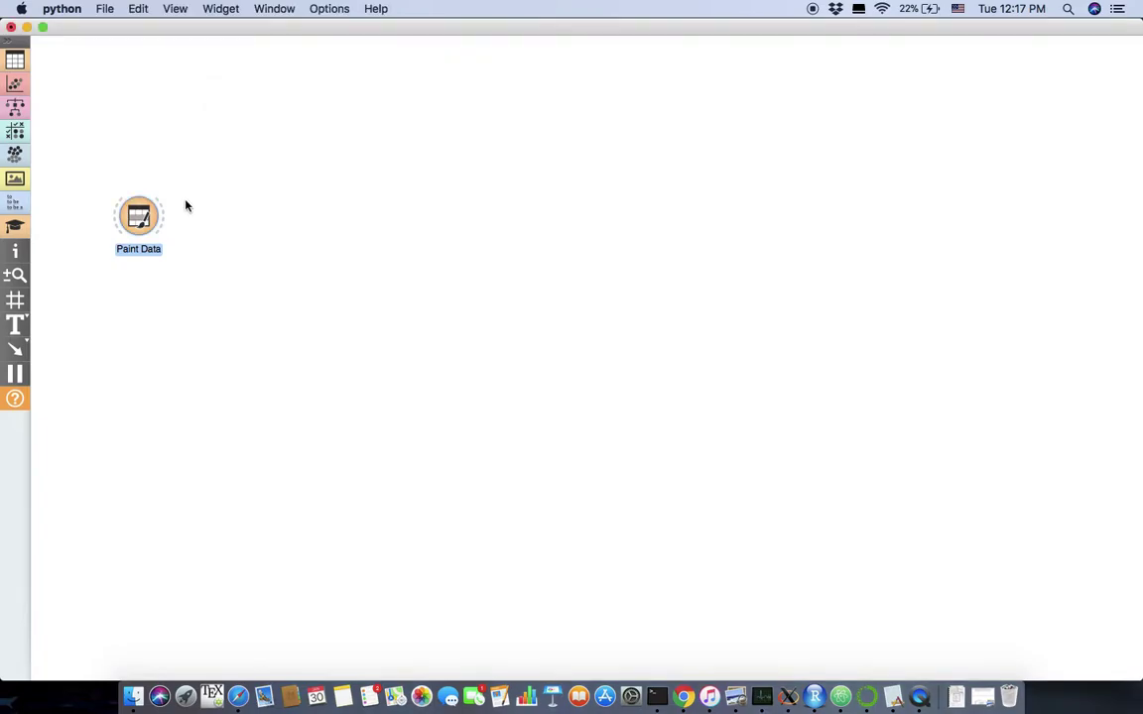
Add a Select Columns widget linked from Paint Data's output.
drag(165, 222, 285, 228)
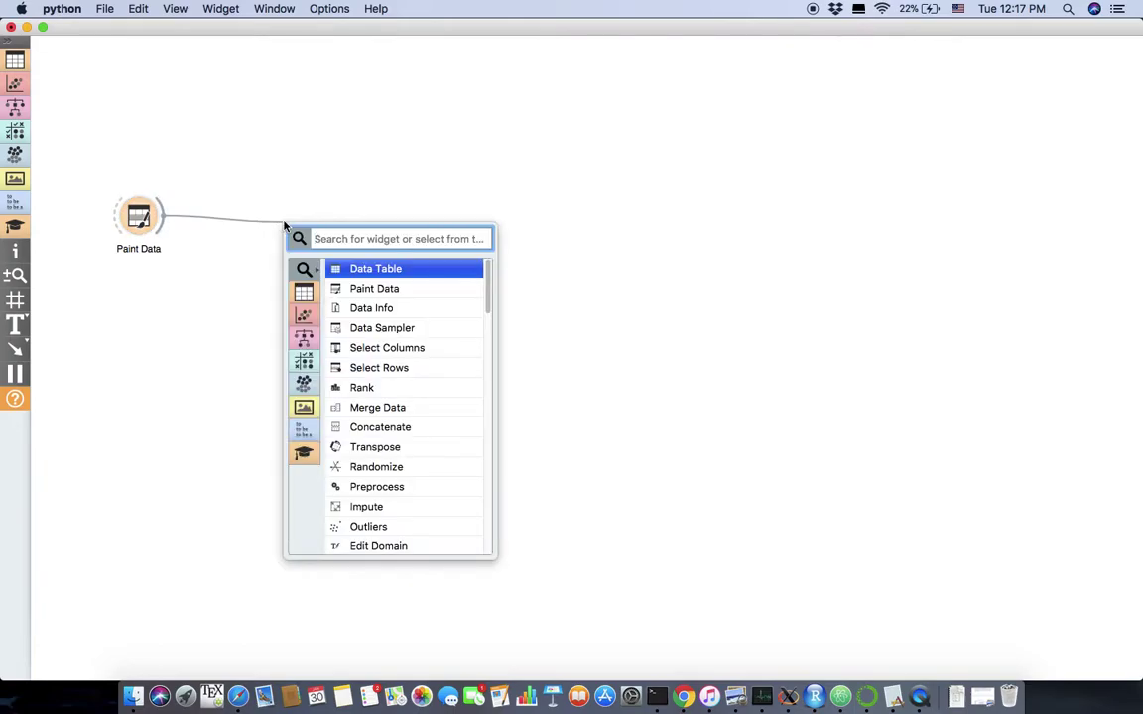
text(se)
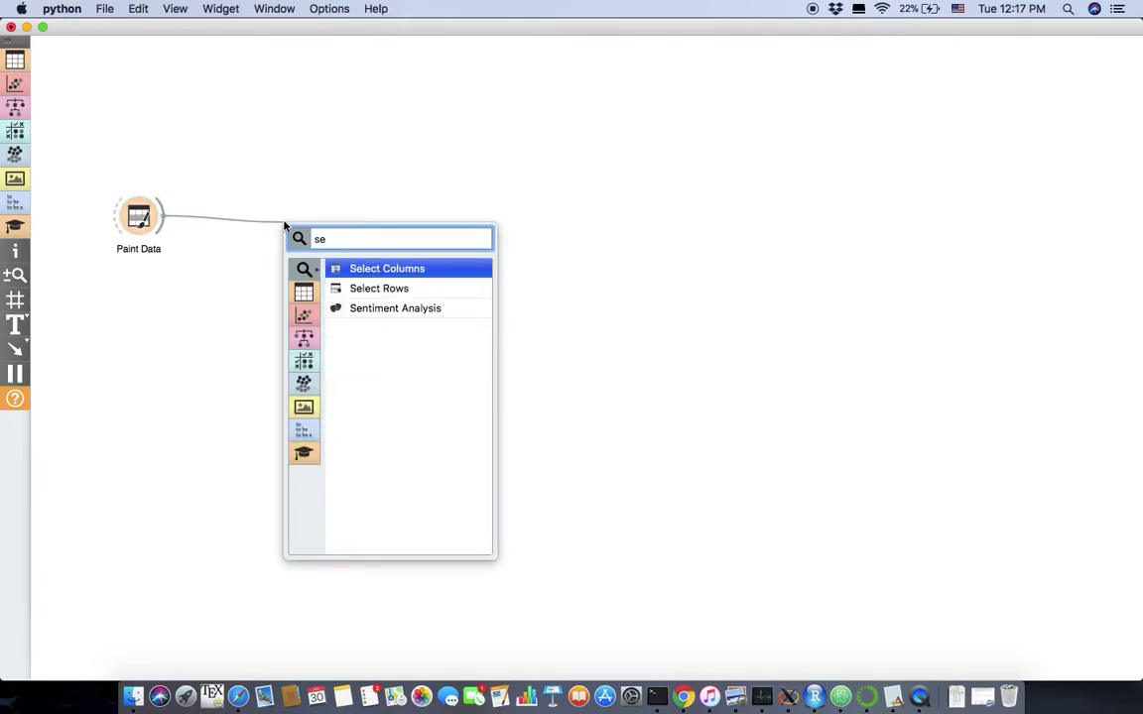
key(Return)
Move y from Target Variable into Features, leaving x and y as features and Class as target.
double_click(299, 222)
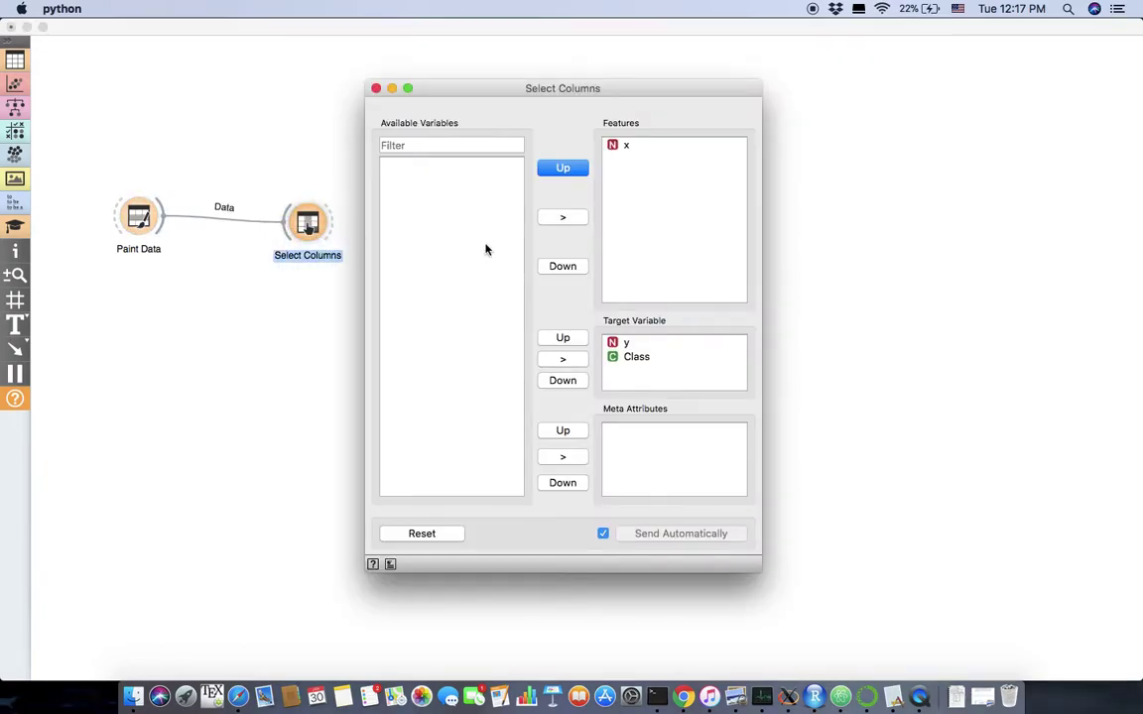
mouse_move(635, 362)
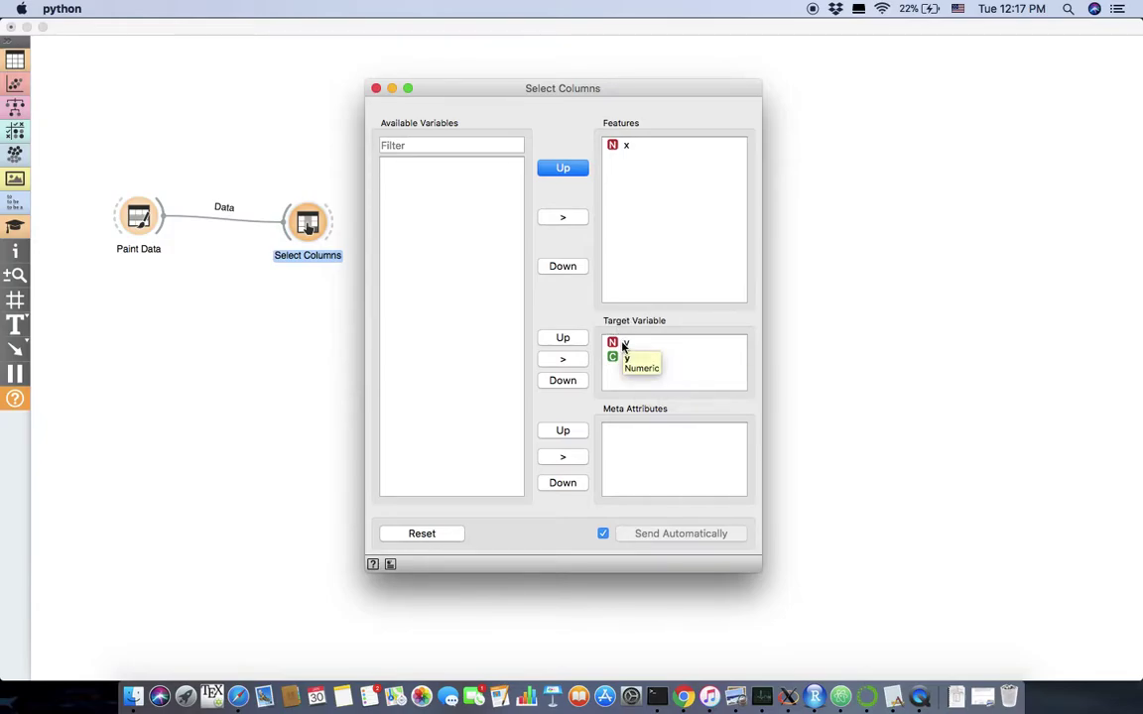
drag(624, 343, 622, 213)
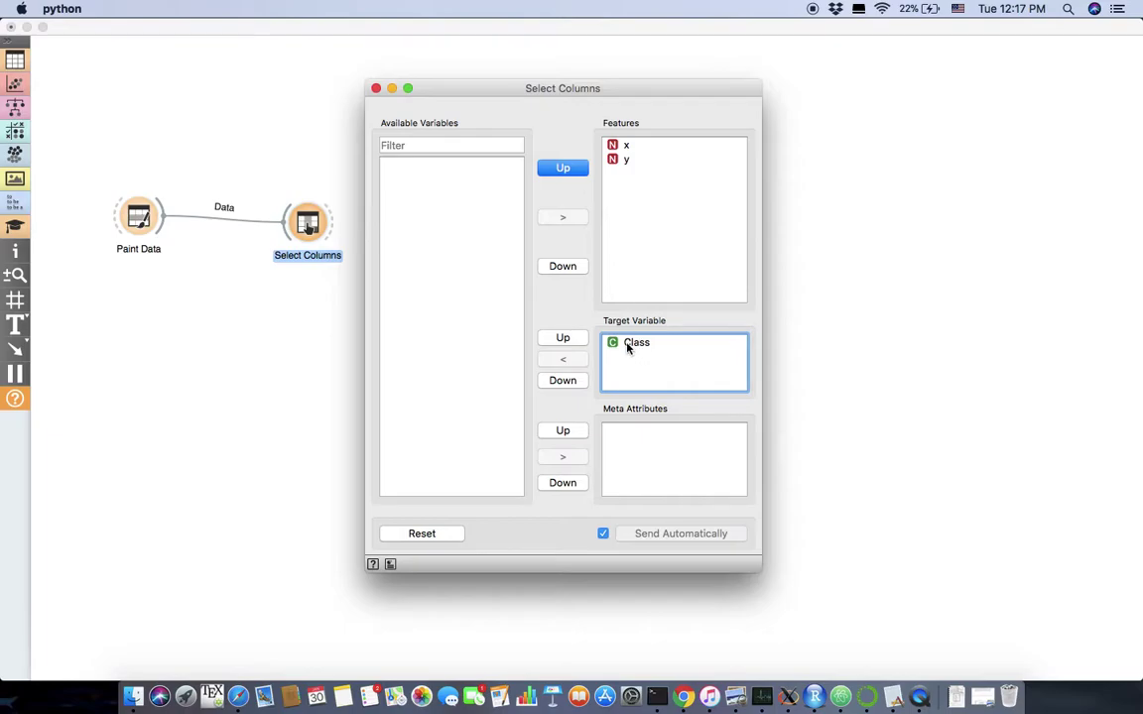
click(376, 88)
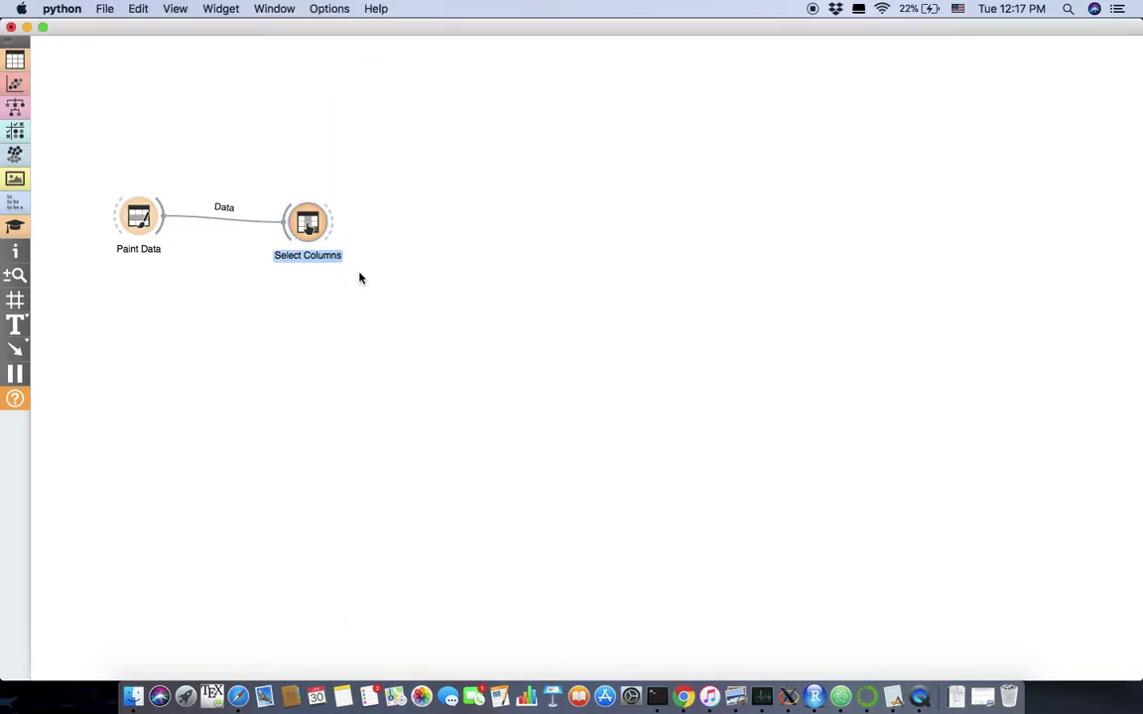
drag(320, 228, 408, 206)
Add a Data Sampler after Select Columns, sampling 76% (93 of 122 instances).
click(347, 219)
text(da)
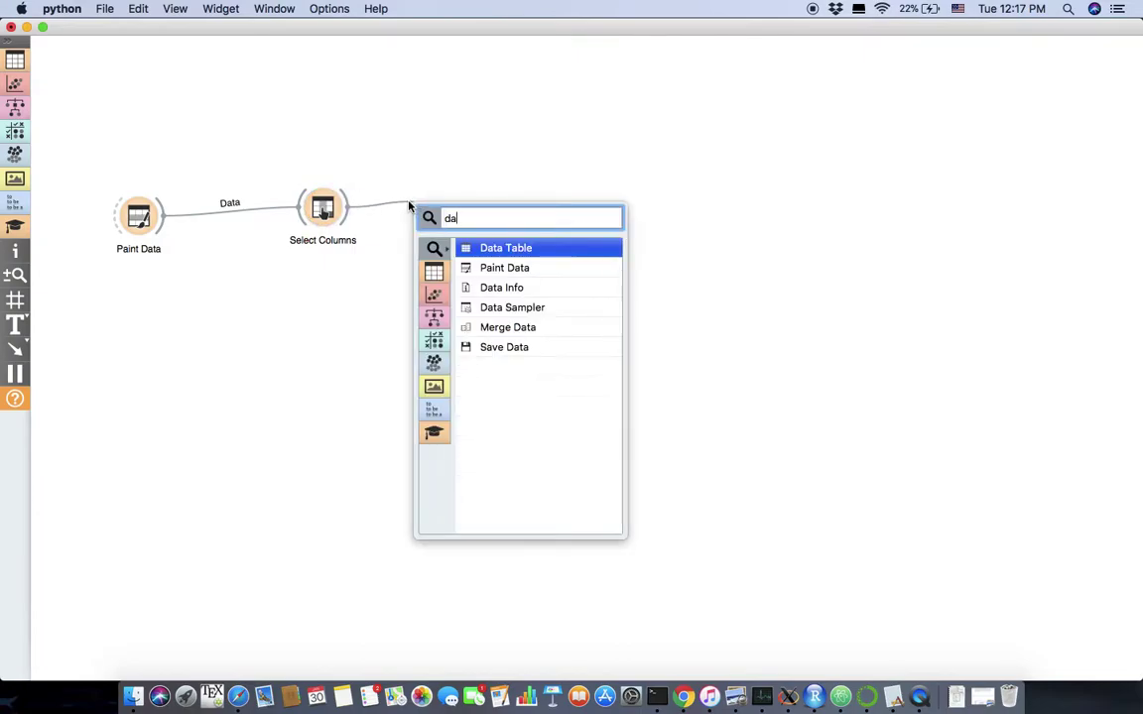
key(Down)
key(Down)
key(Down)
key(Return)
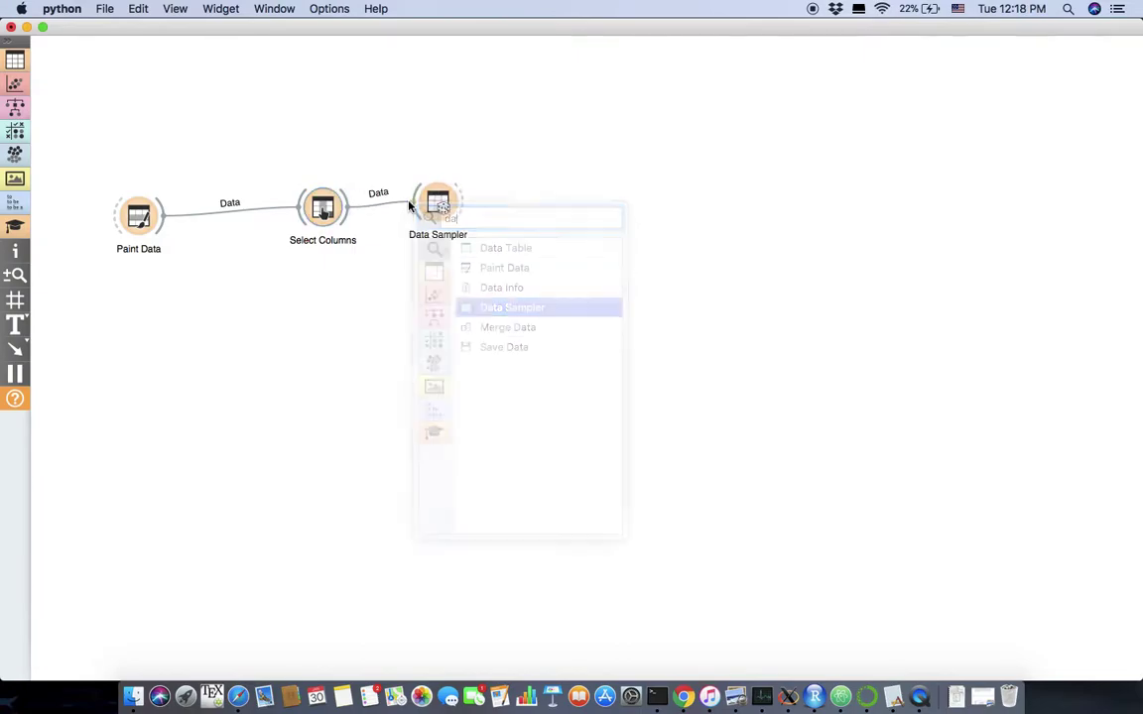
double_click(433, 204)
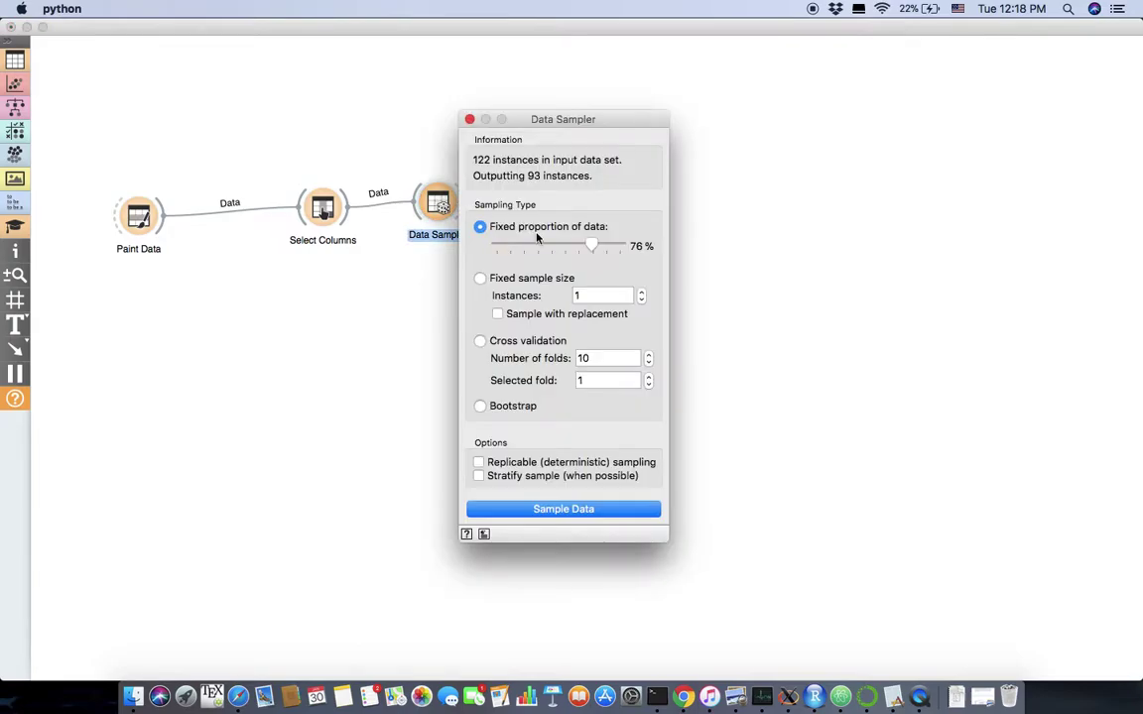
click(469, 120)
Add a Test & Score widget fed by Data Sampler's sample.
drag(440, 203, 724, 215)
text(test)
key(Return)
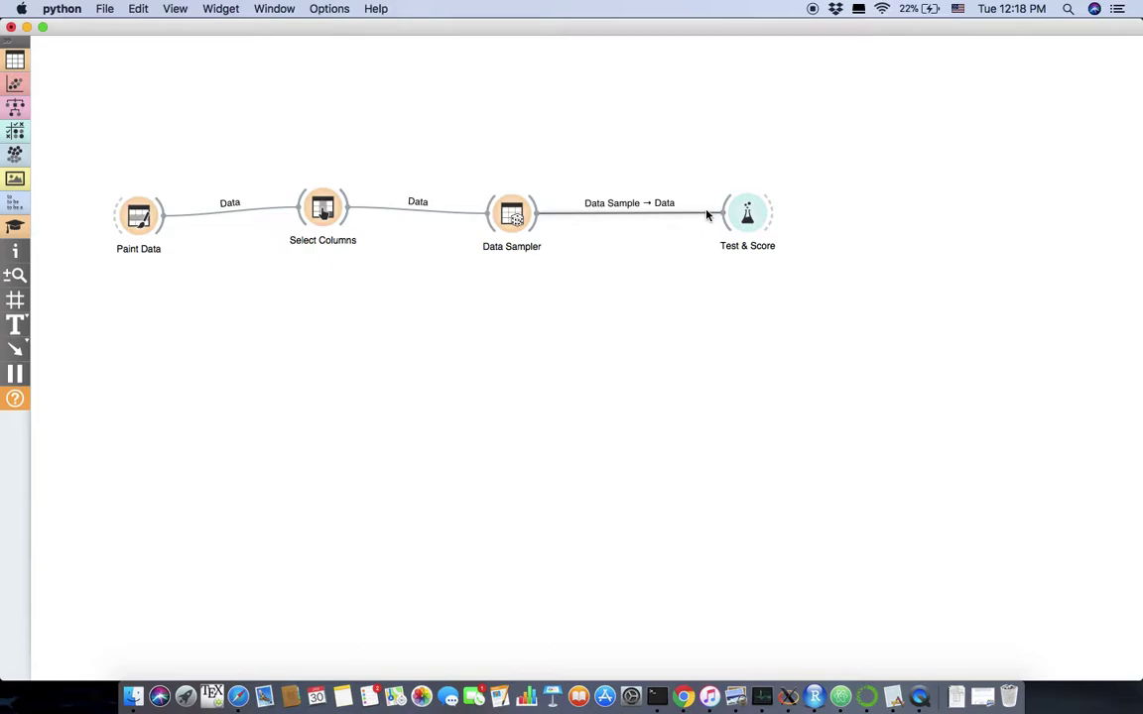
Send the sample to Test & Score as test data and add a Polynomial Classification learner fed by it.
drag(537, 219, 726, 223)
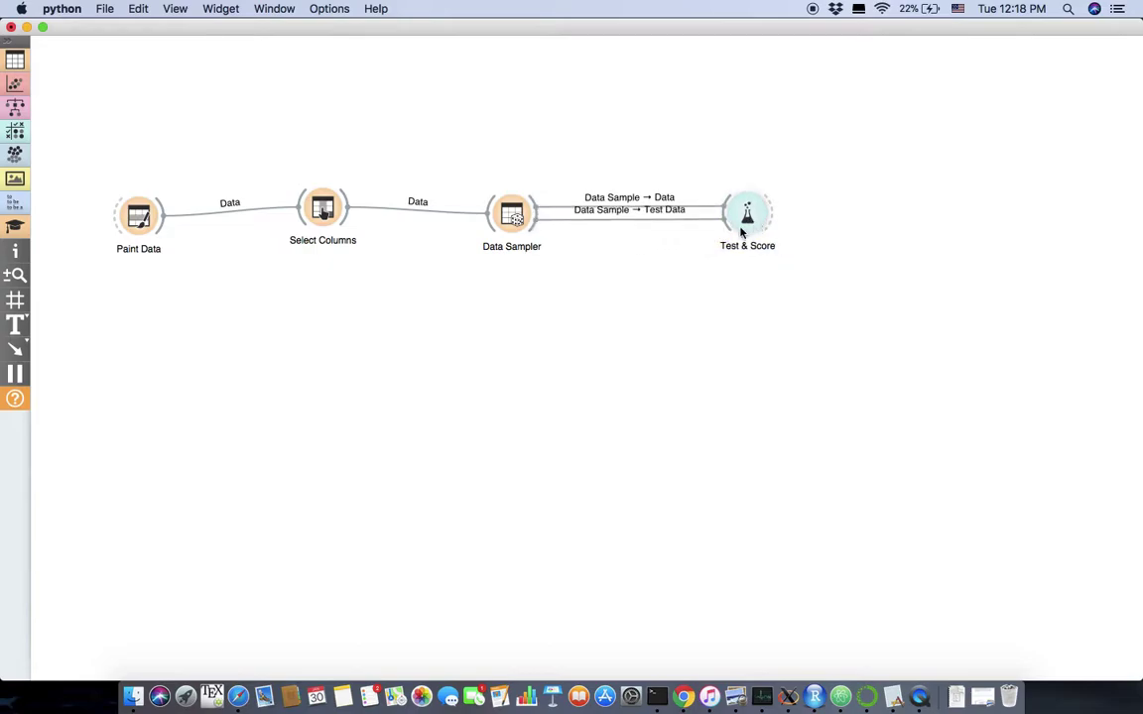
drag(729, 220, 622, 354)
text(Pol)
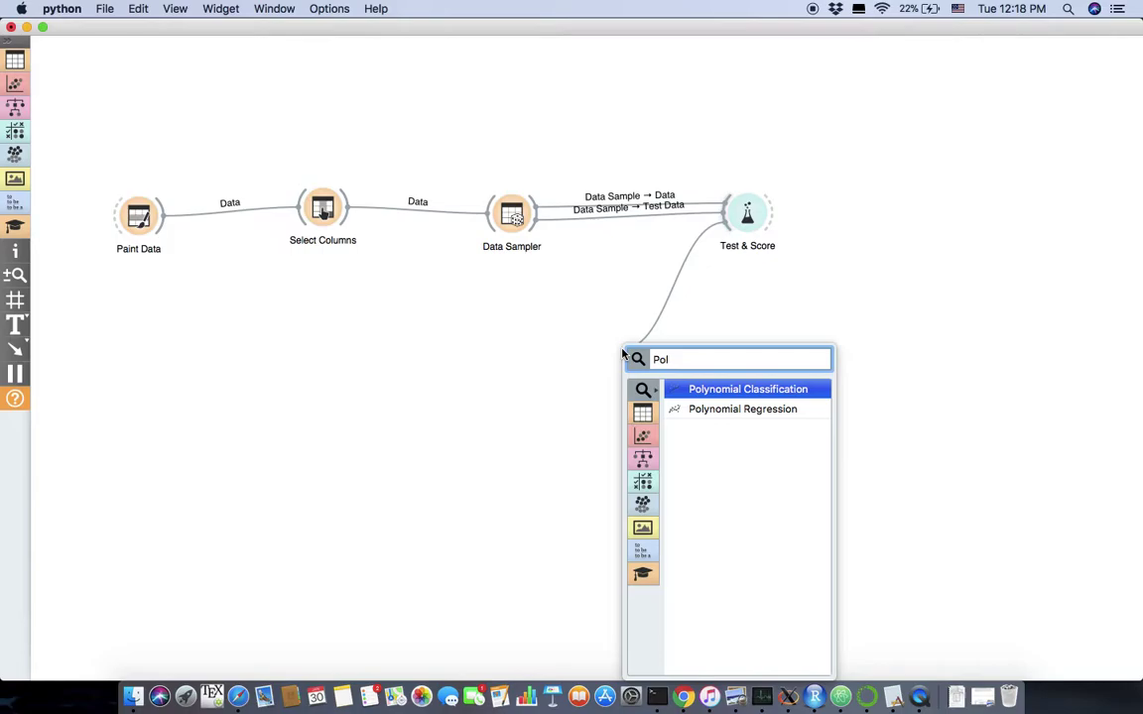
key(Return)
drag(574, 347, 512, 236)
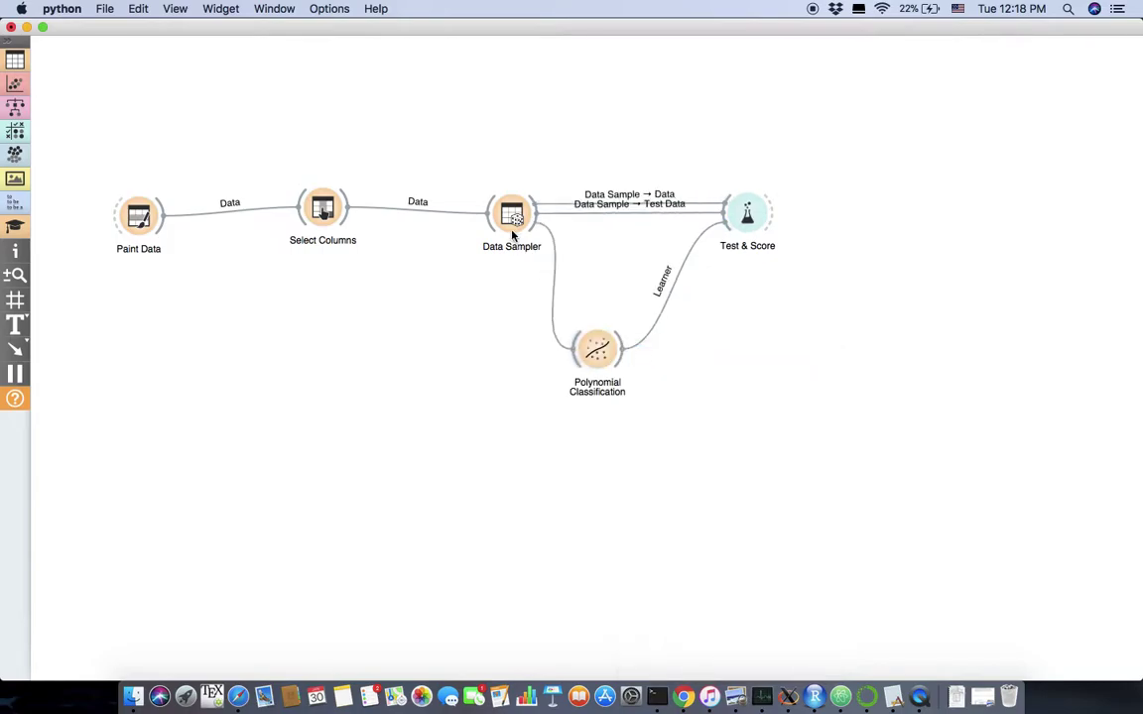
Add an SVM learner linked from Polynomial Classification.
drag(574, 349, 446, 434)
text(SVM)
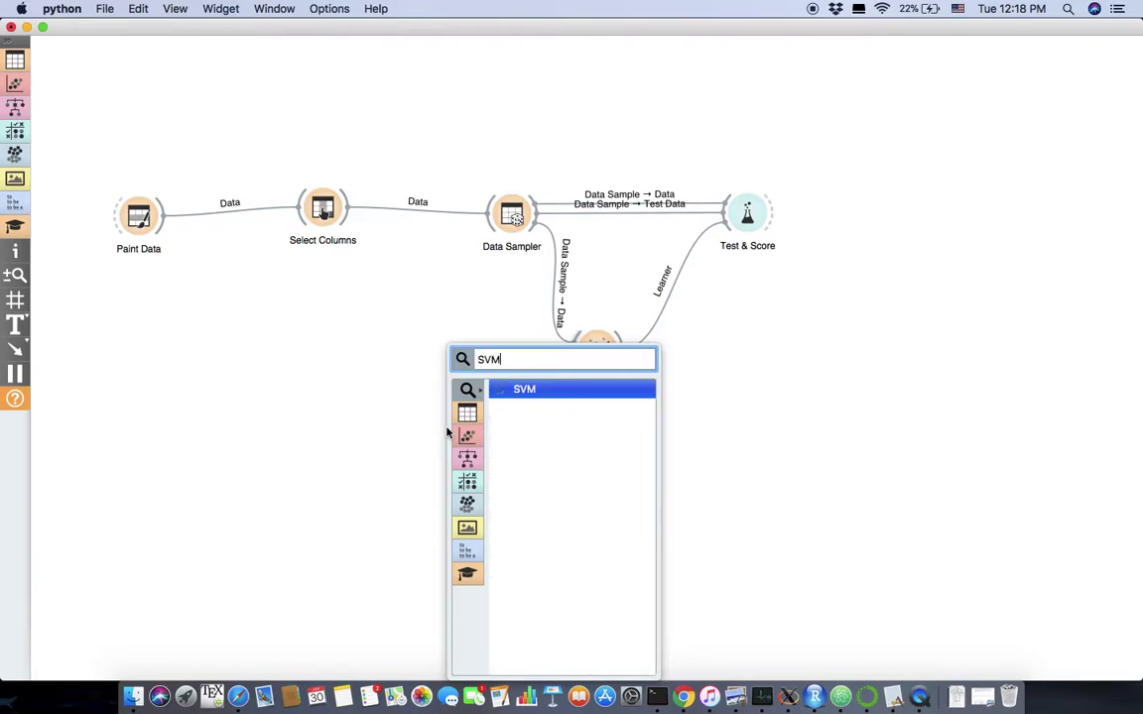
key(Return)
Review Polynomial Classification's settings, then delete the SVM node and its link.
double_click(594, 345)
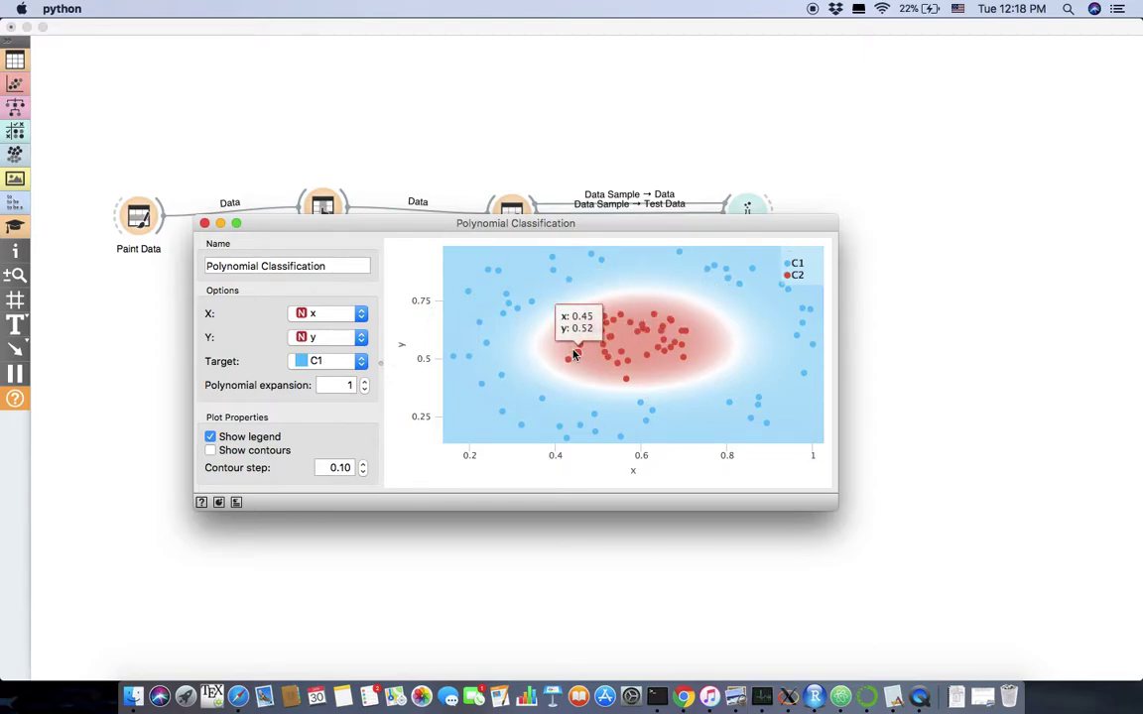
click(204, 224)
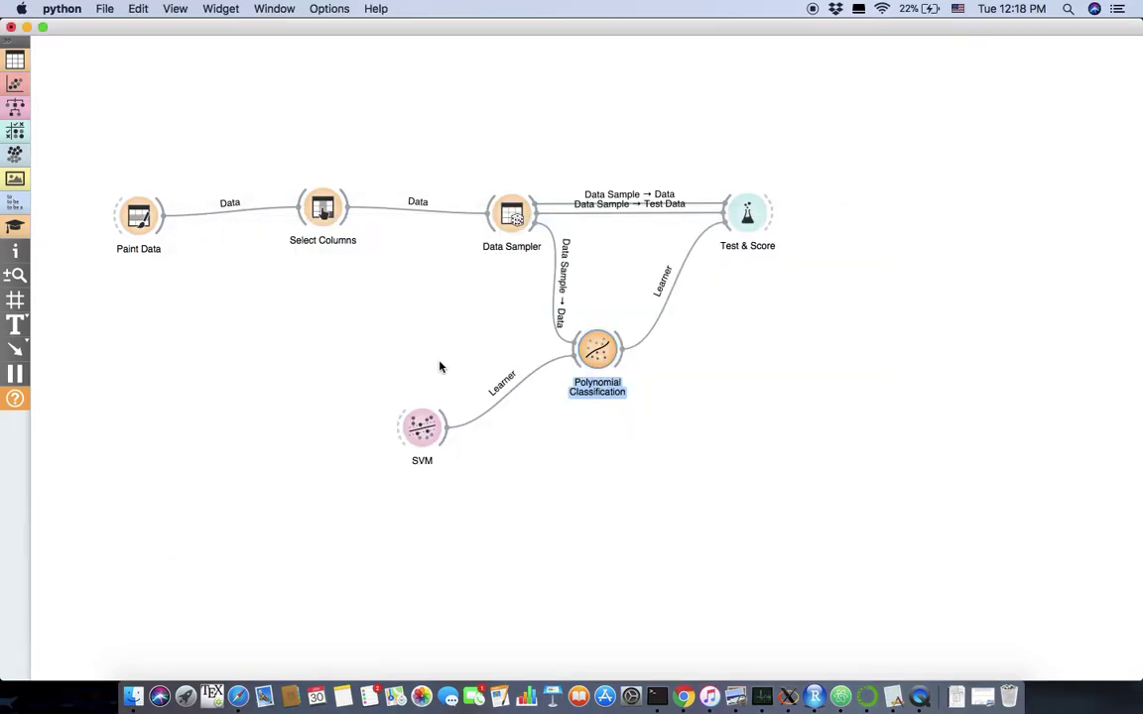
click(512, 394)
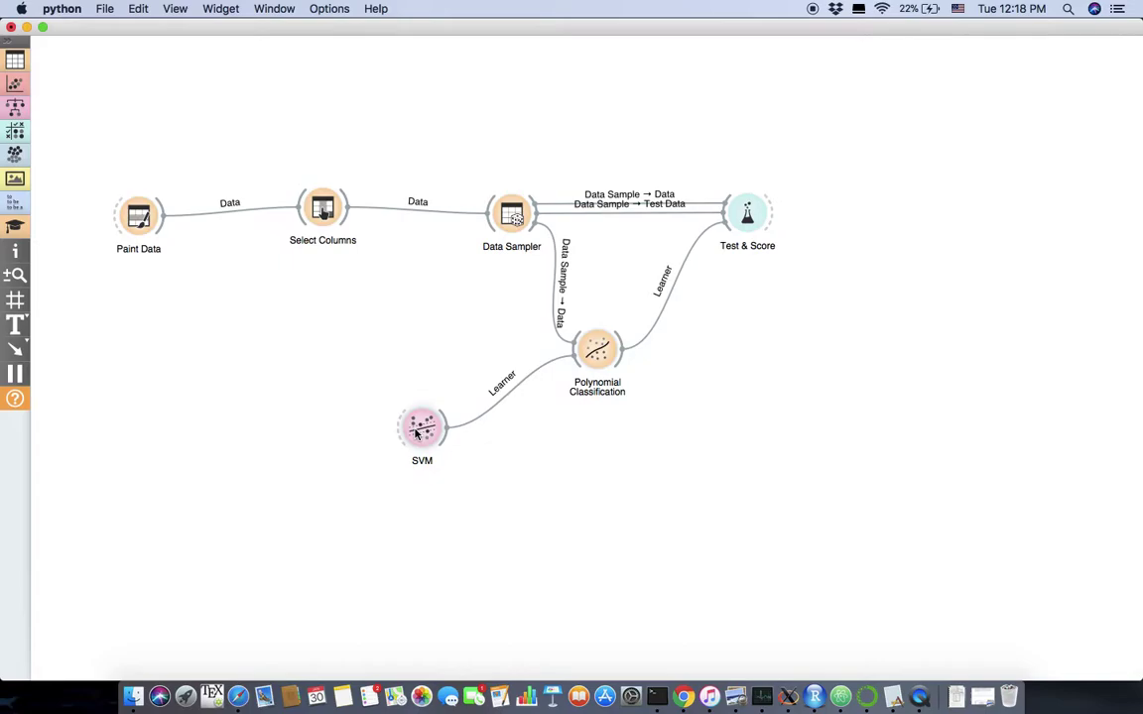
right_click(417, 432)
click(445, 480)
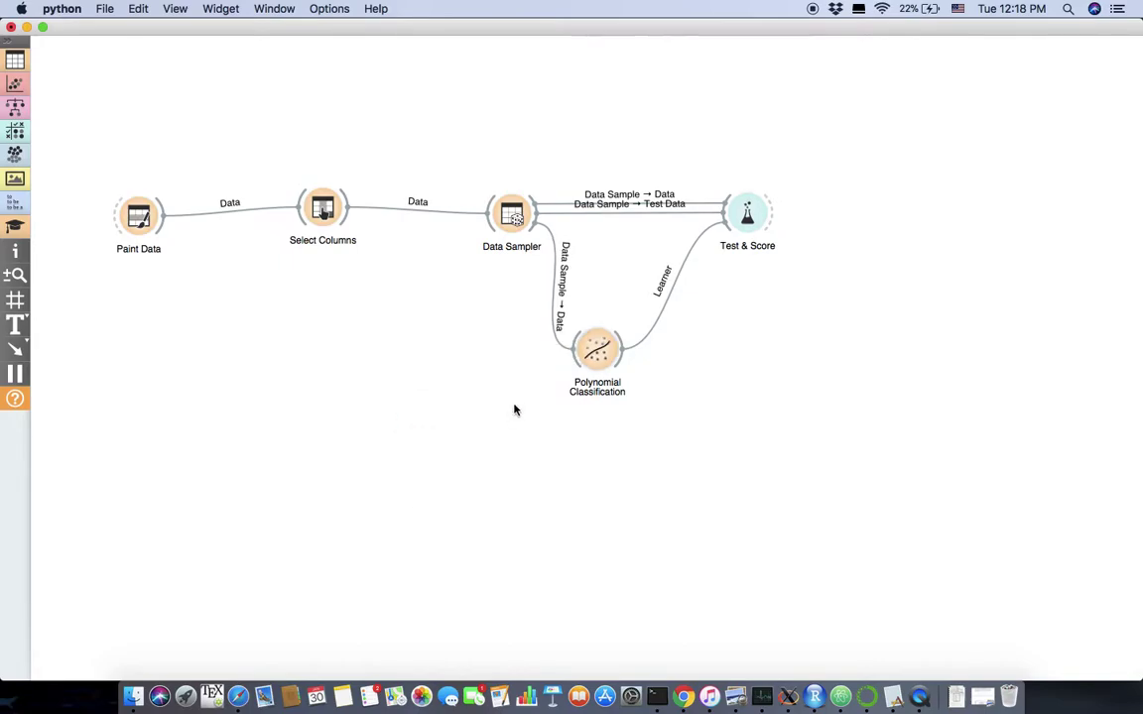
drag(576, 363, 456, 428)
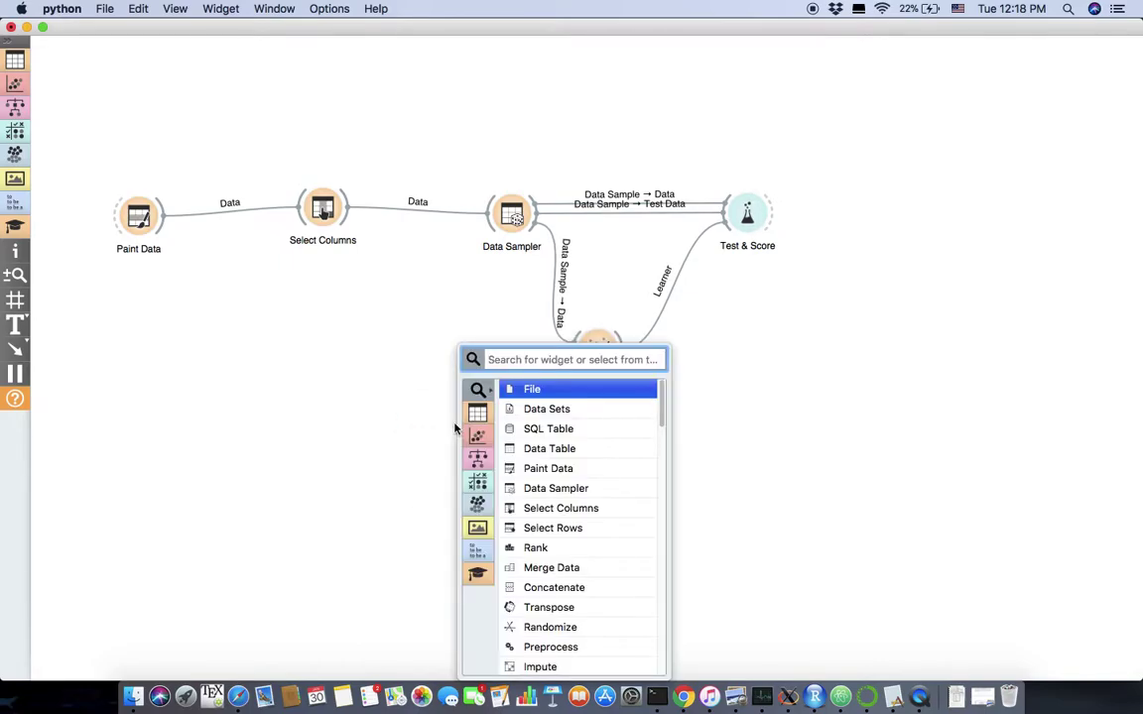
text(li)
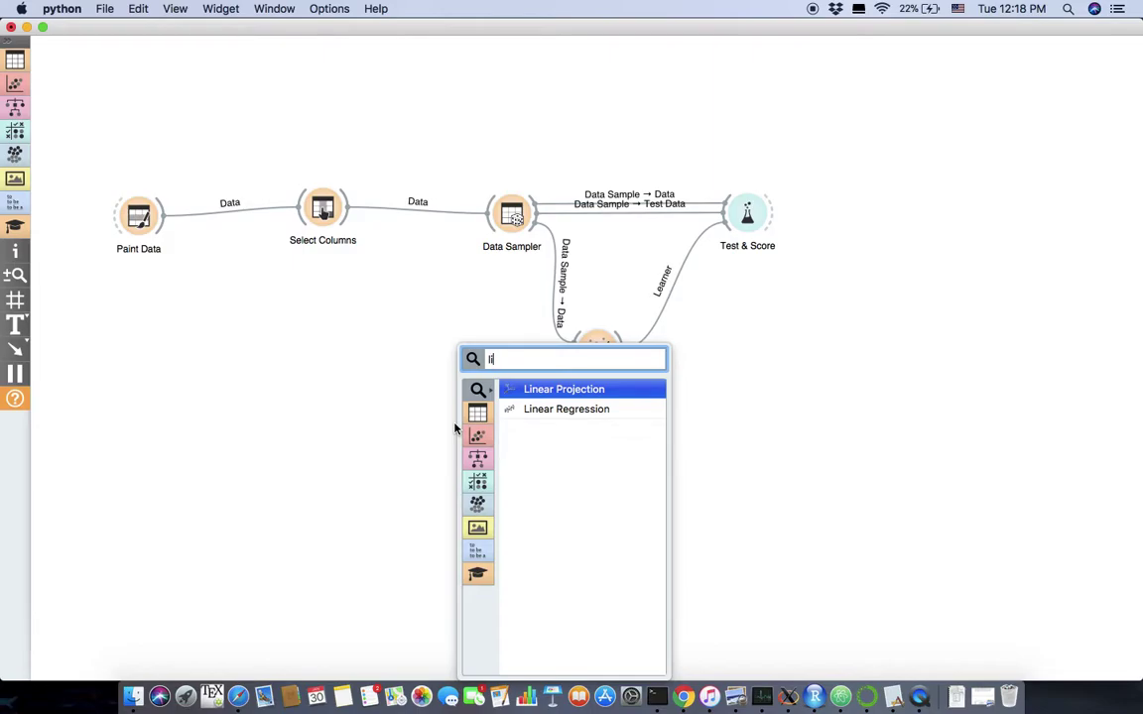
key(Down)
key(Return)
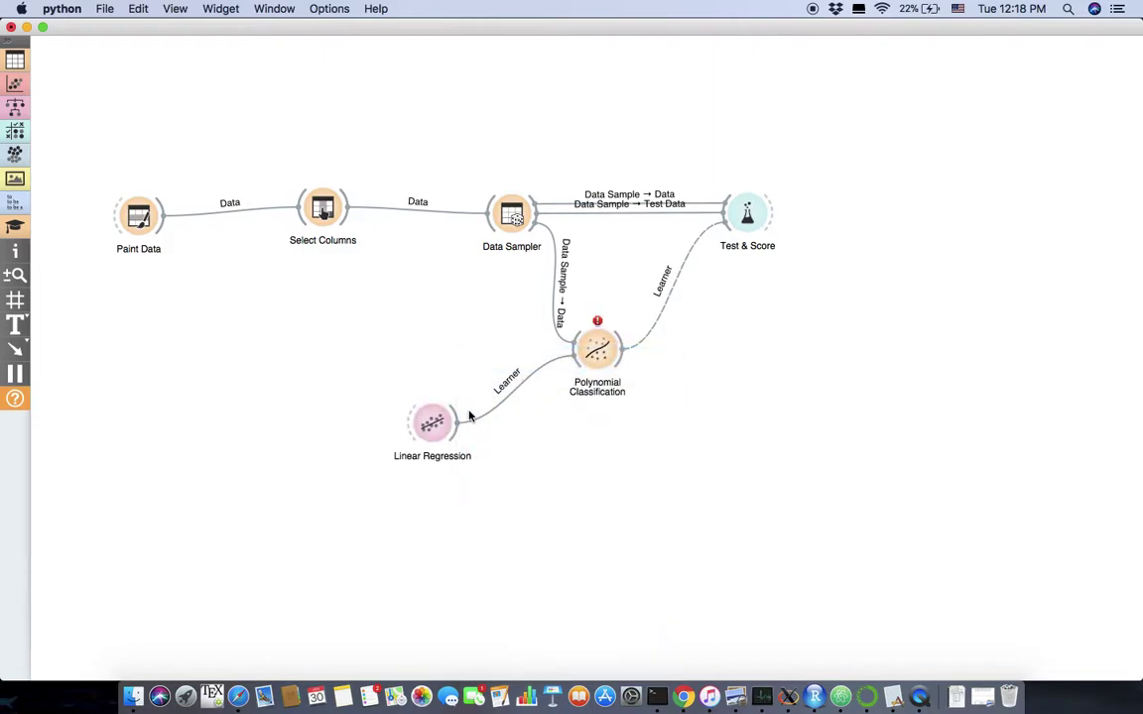
right_click(444, 426)
click(454, 472)
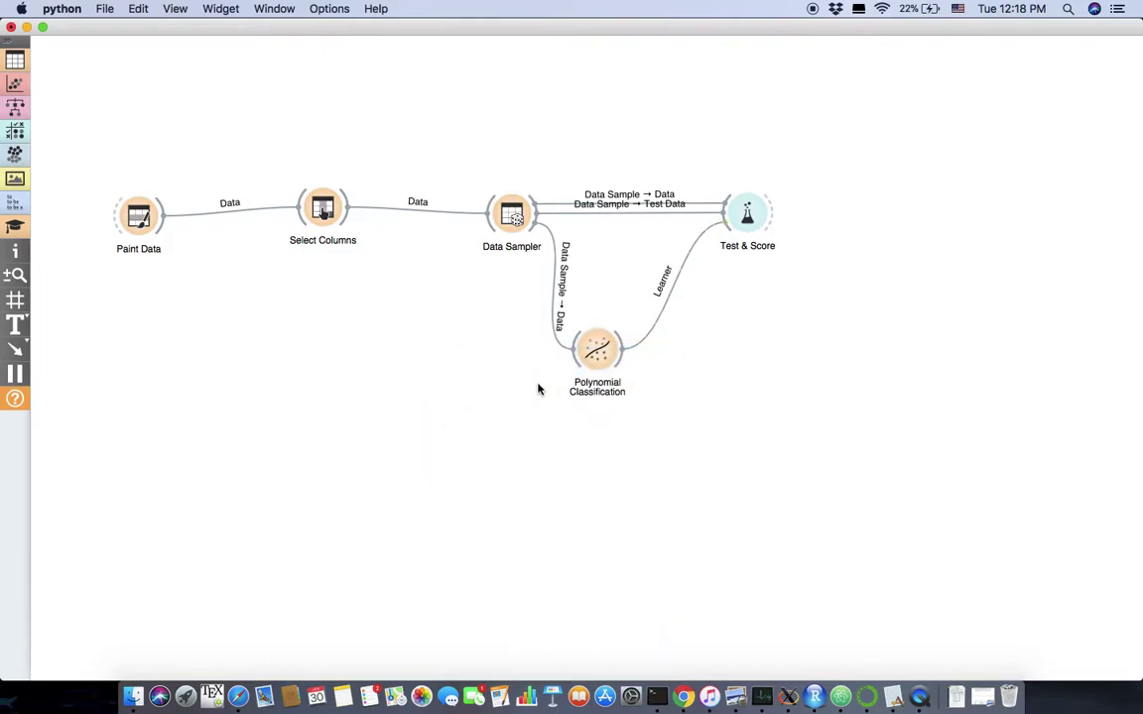
drag(572, 365, 441, 349)
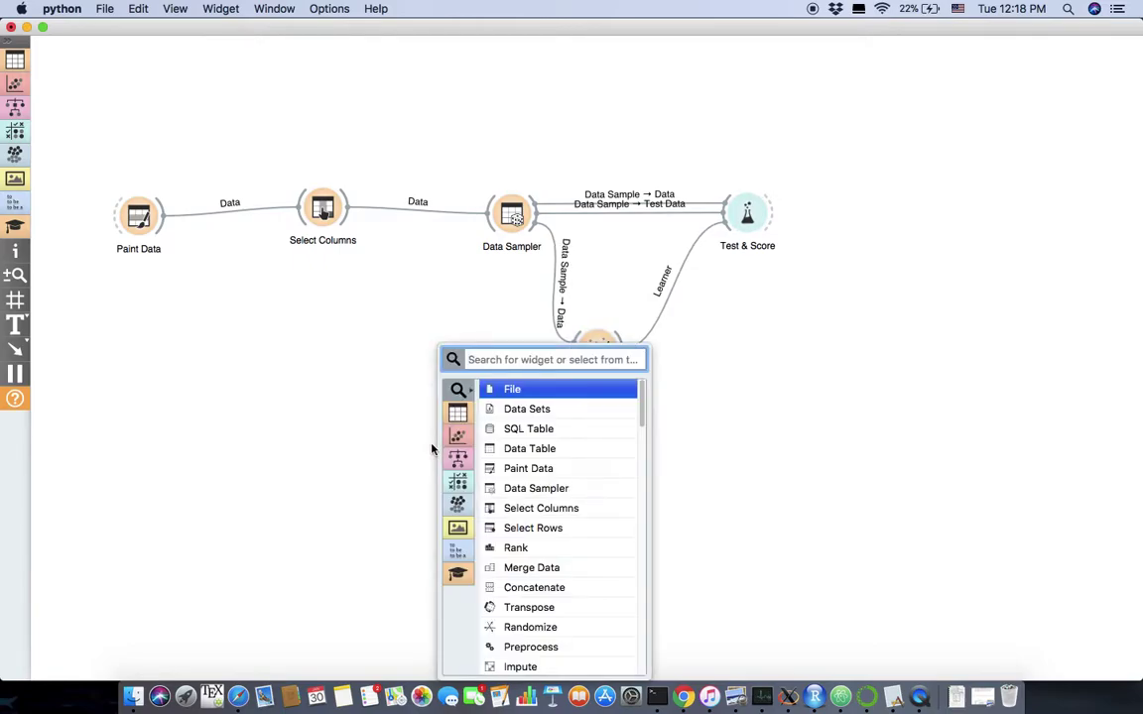
text(po)
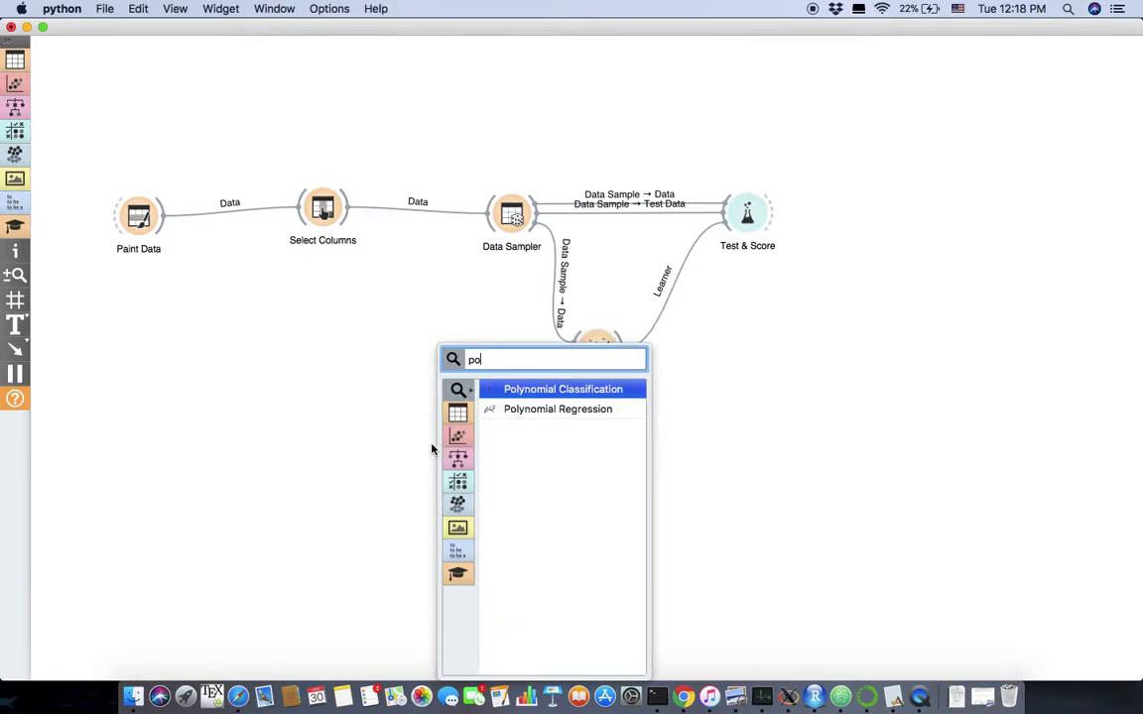
text(l)
key(Return)
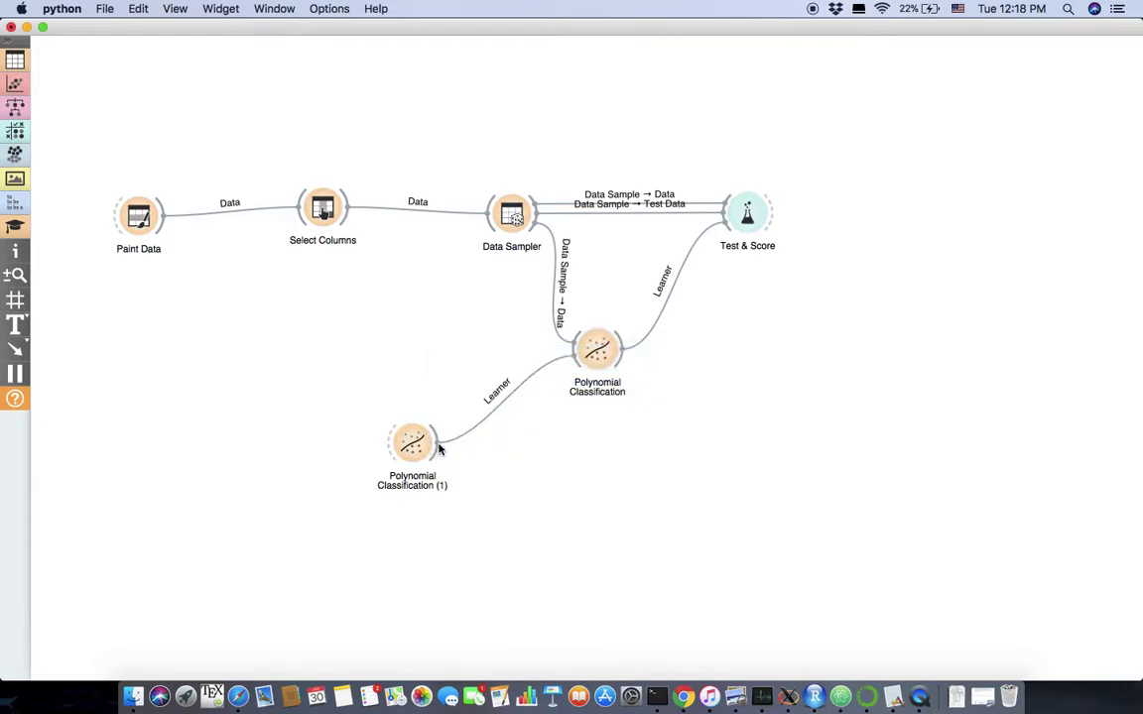
double_click(412, 442)
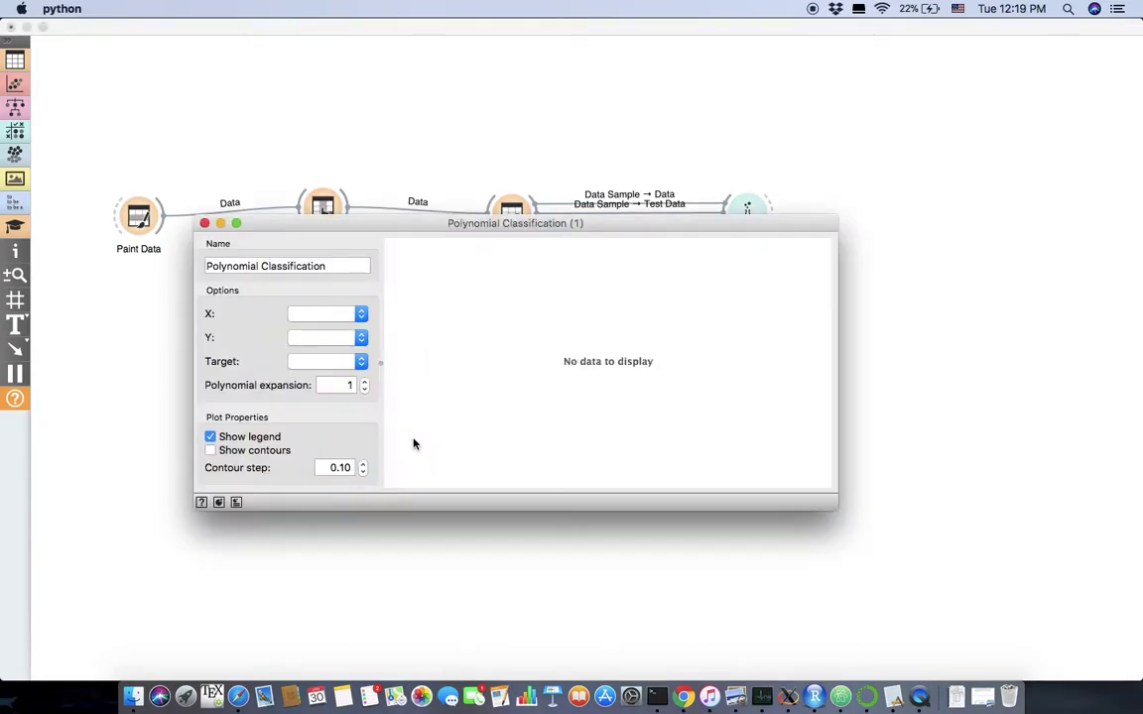
click(364, 382)
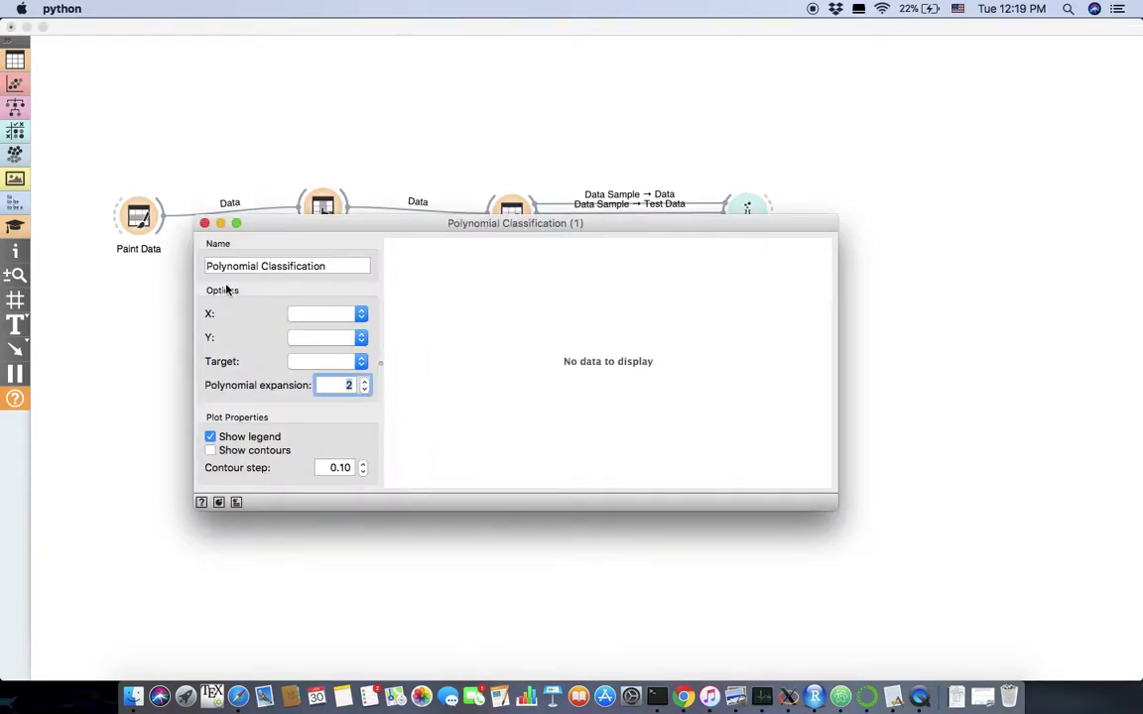
key(super+w)
double_click(595, 352)
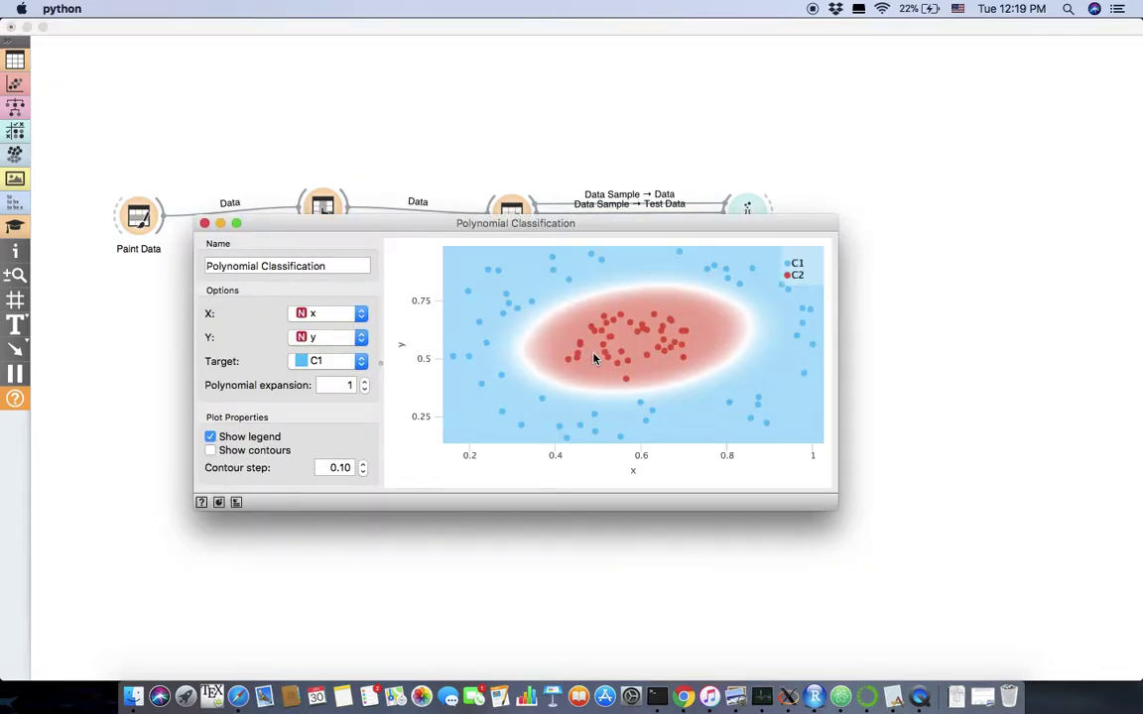
key(super+w)
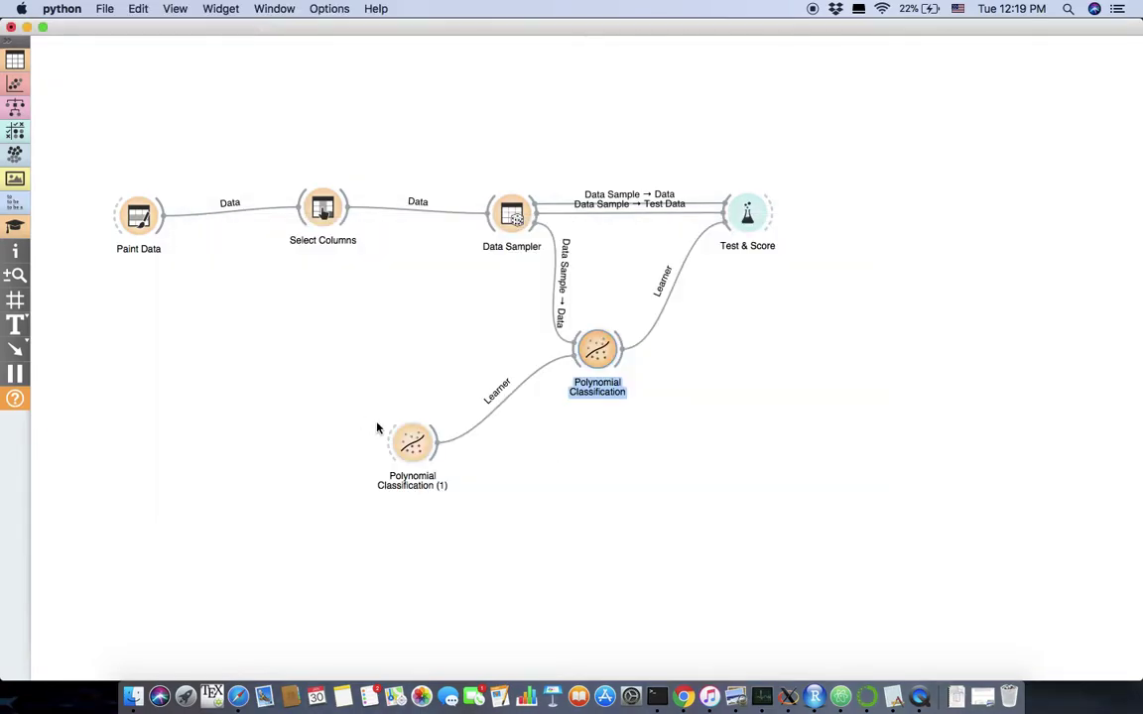
double_click(412, 444)
click(364, 388)
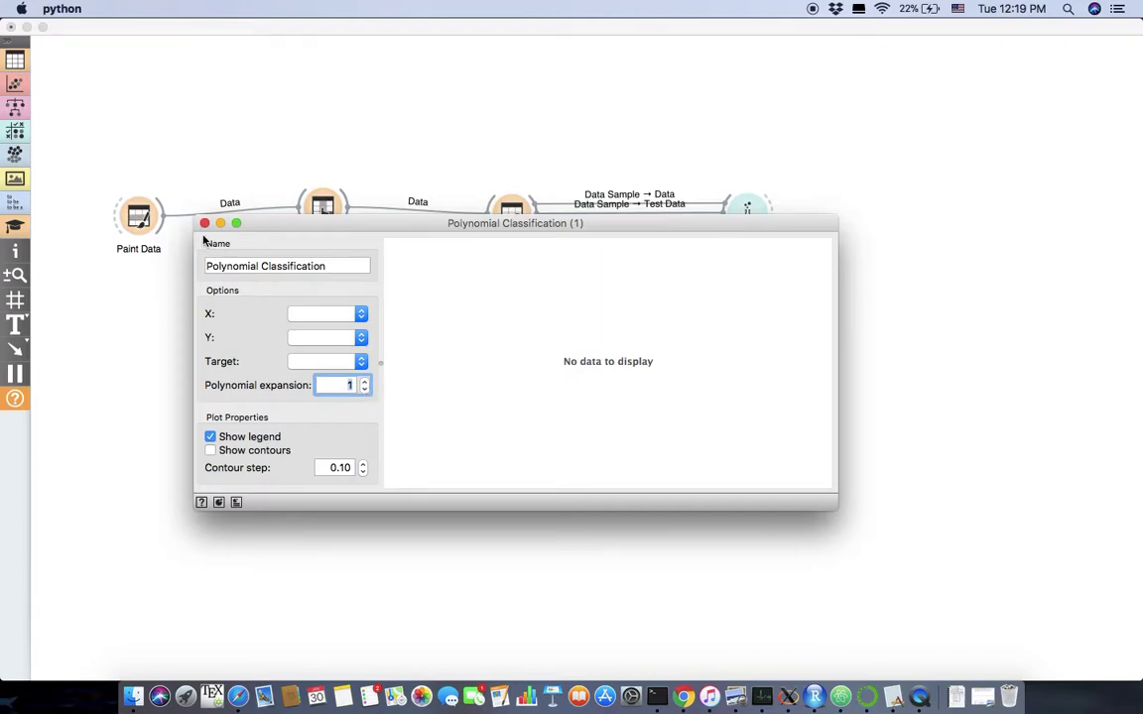
click(204, 224)
double_click(591, 350)
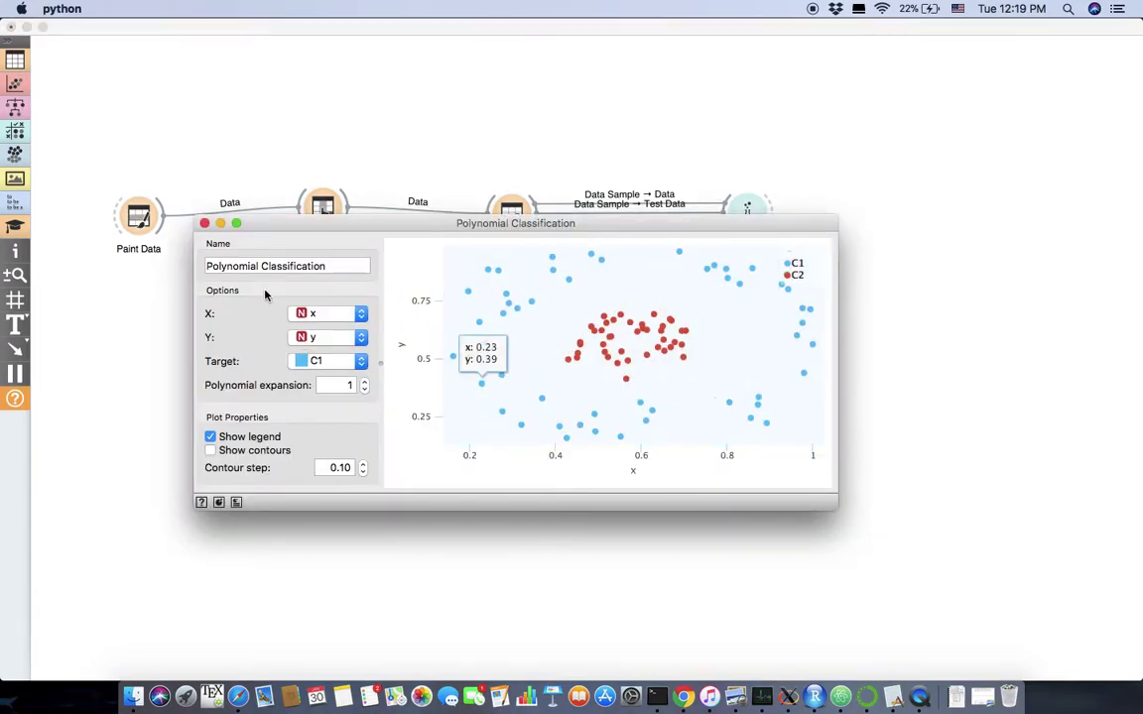
click(205, 223)
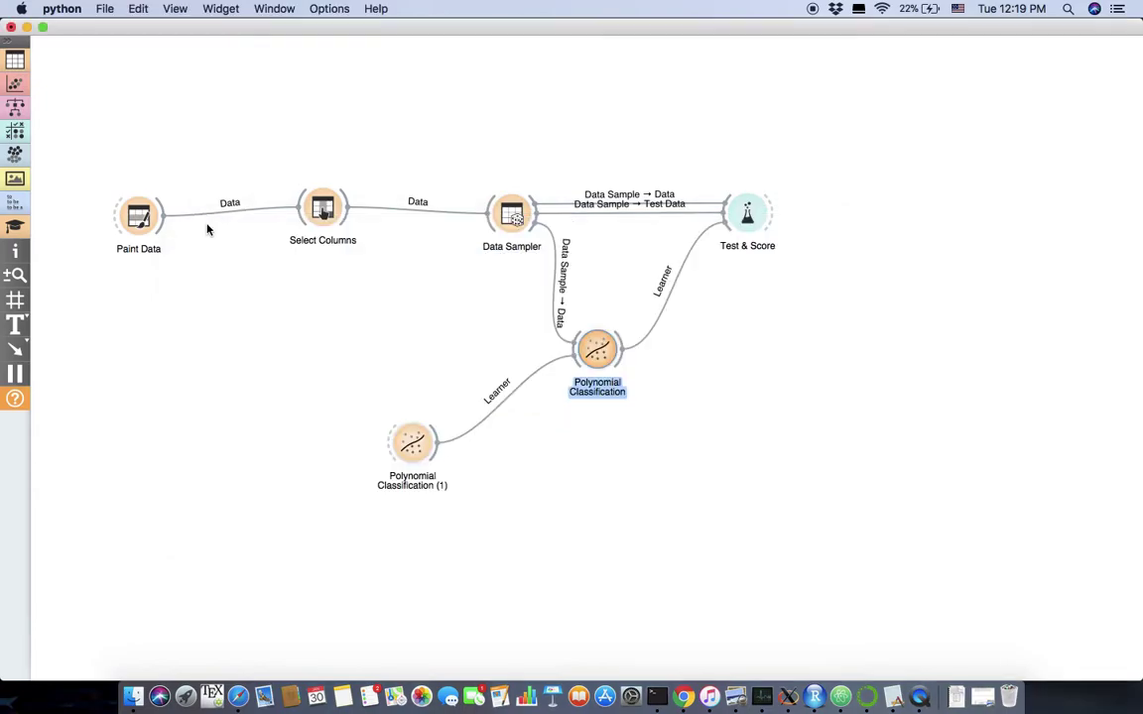
right_click(411, 435)
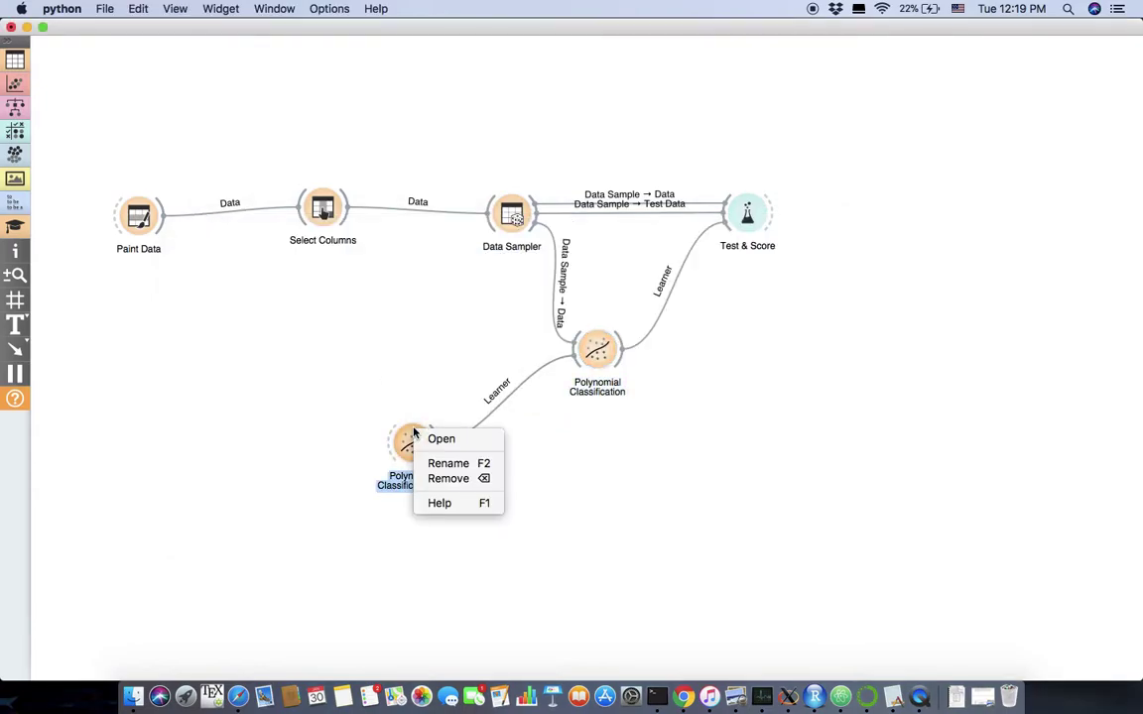
click(448, 478)
click(753, 226)
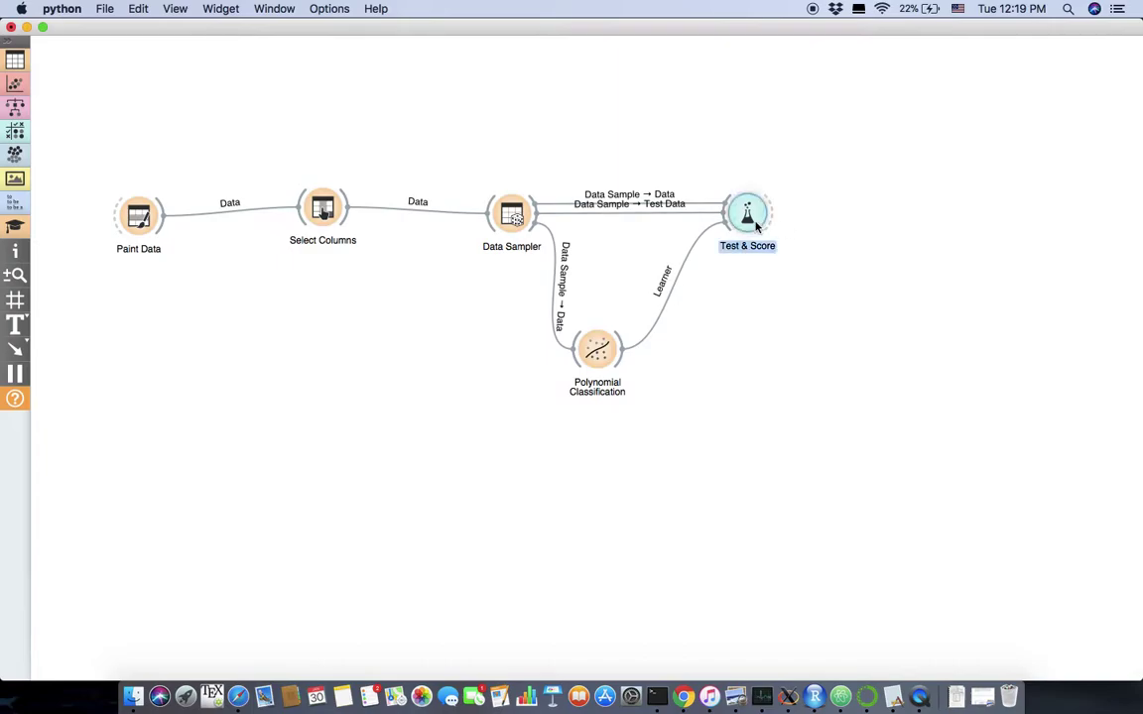
Check Test & Score's results, then raise Polynomial Classification's expansion by two steps.
double_click(753, 226)
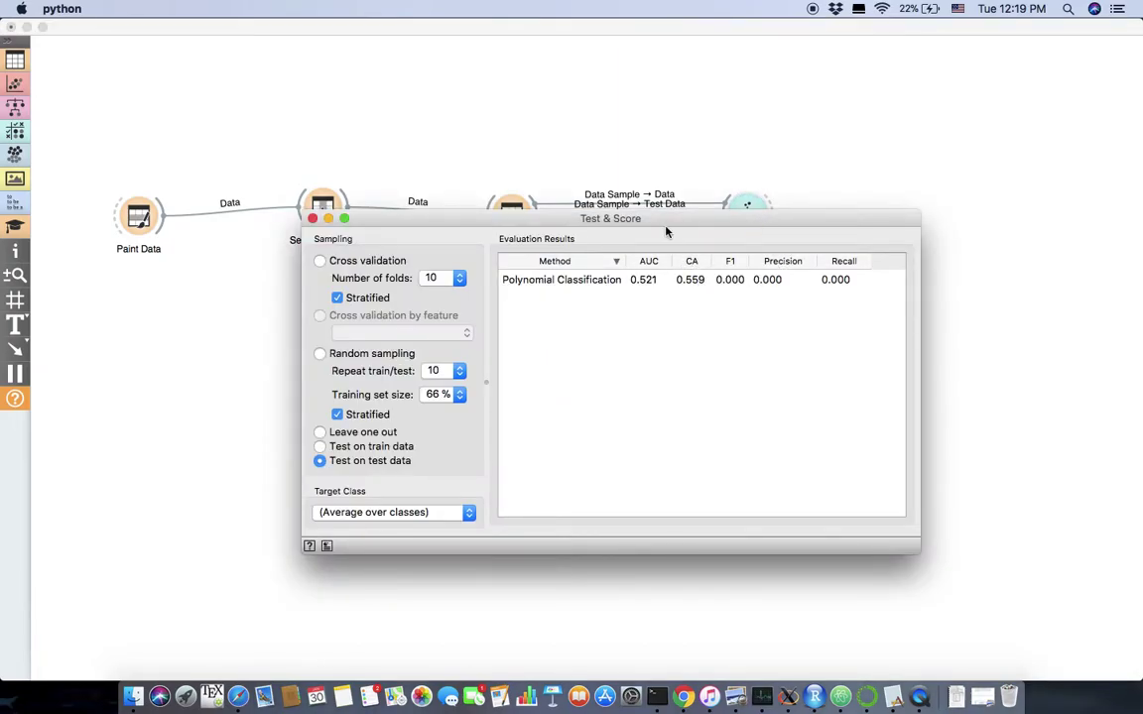
click(311, 220)
double_click(597, 346)
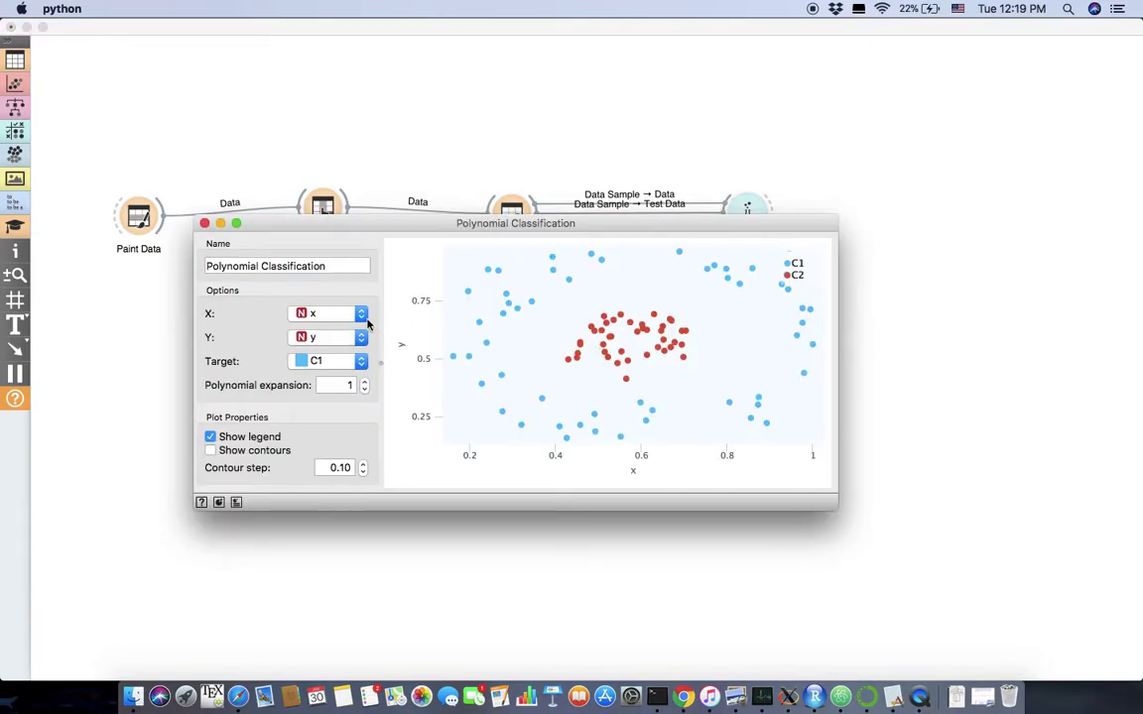
click(364, 381)
click(364, 380)
click(364, 381)
click(364, 381)
Recheck Test & Score, switching to Test on train data and back to confirm 1.000 scores on test data.
double_click(756, 205)
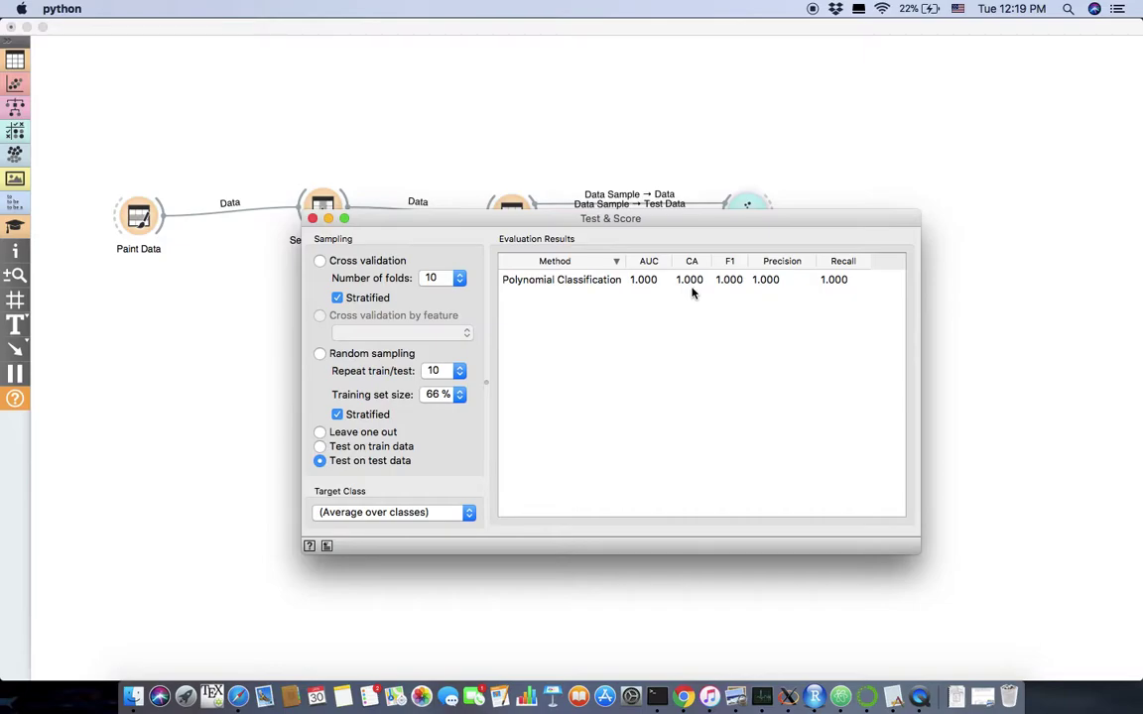
click(311, 218)
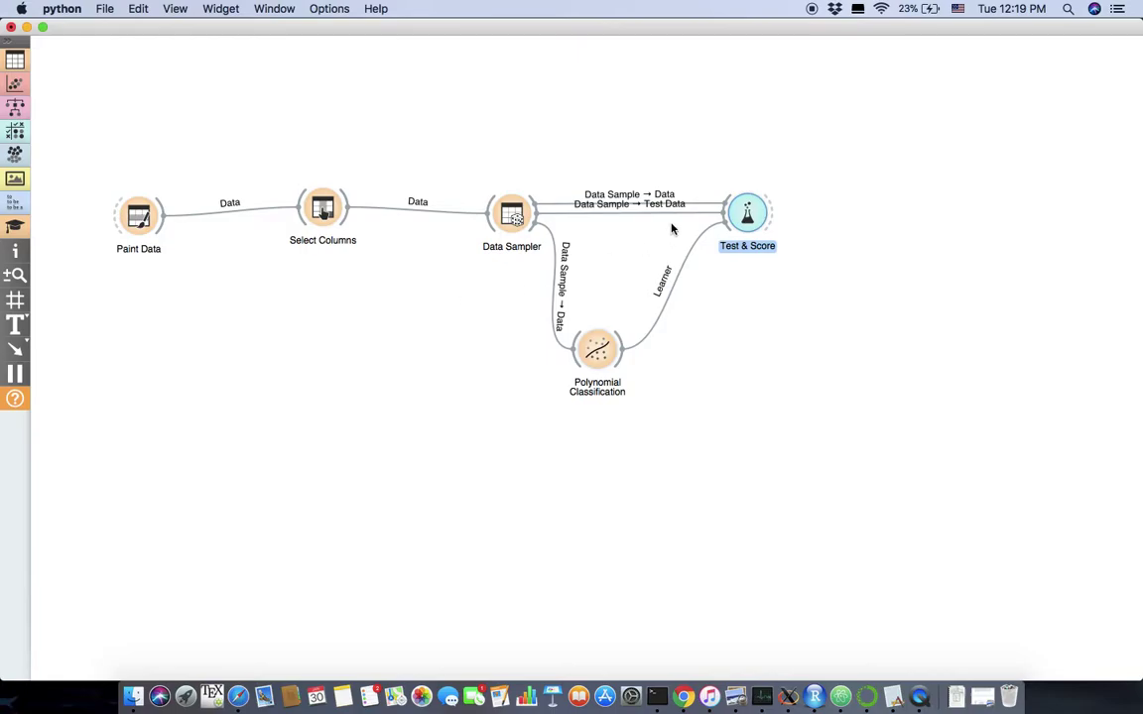
double_click(745, 211)
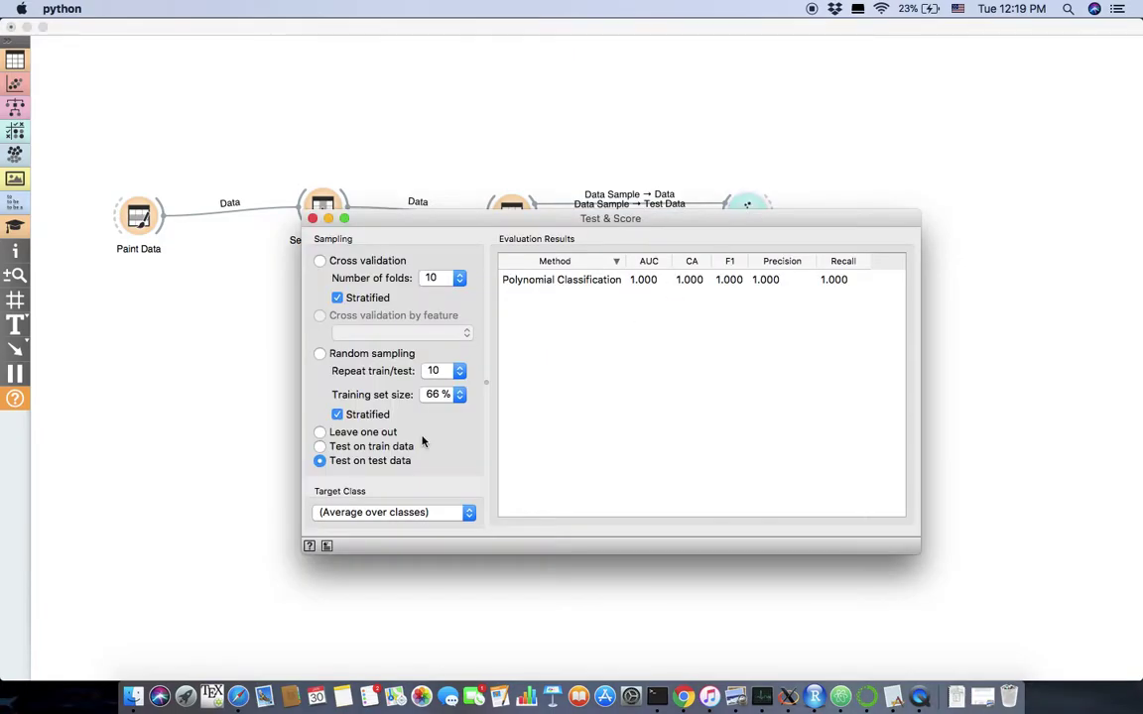
click(319, 446)
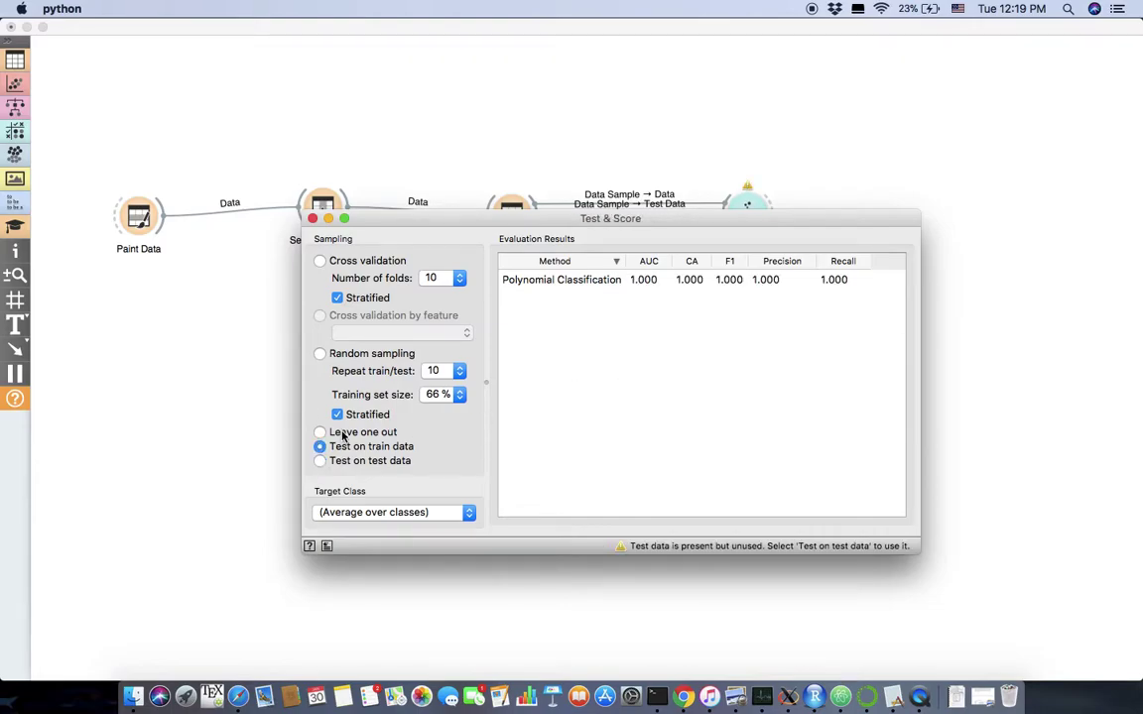
click(319, 460)
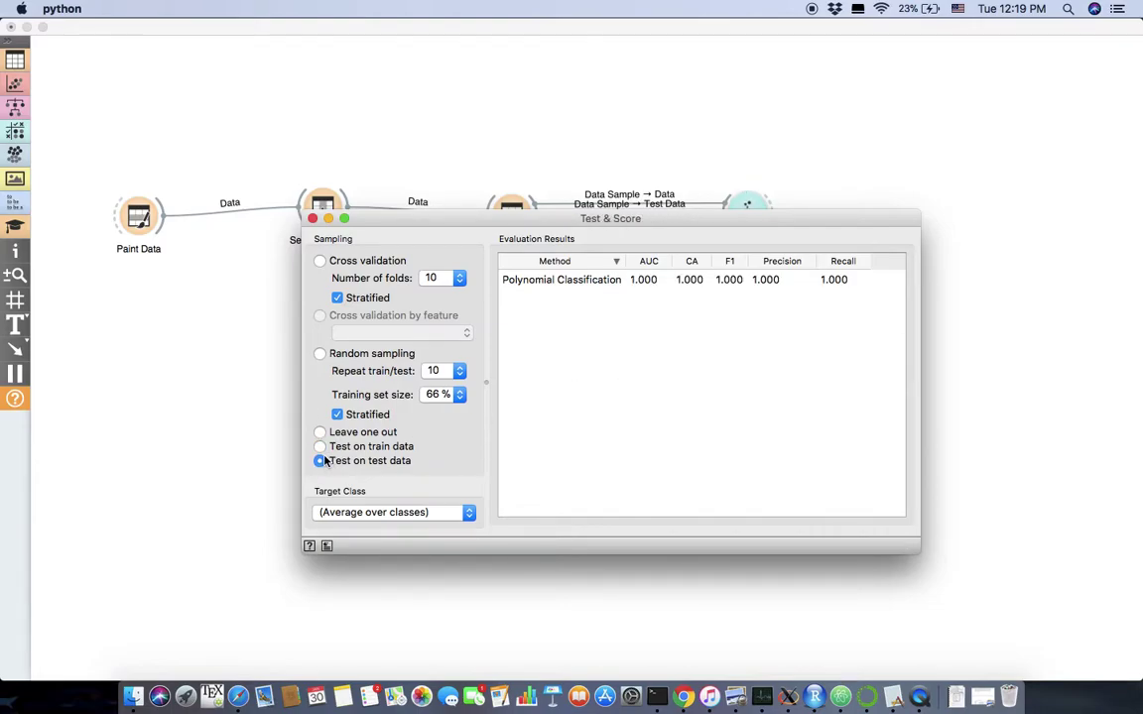
click(313, 219)
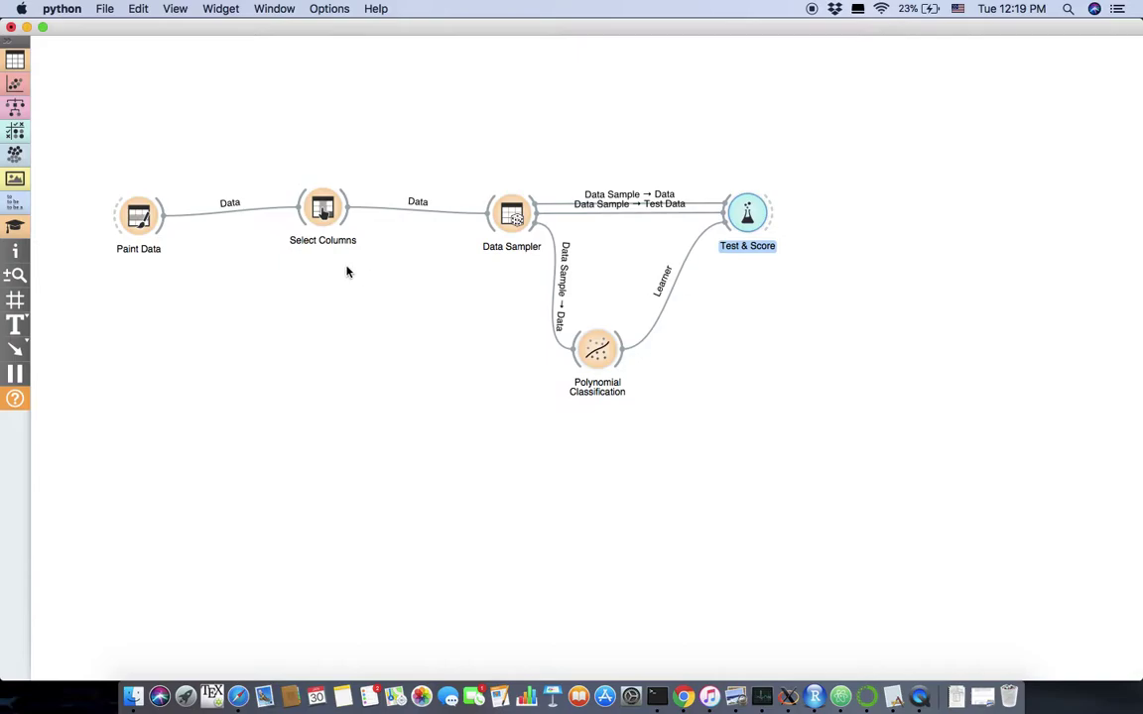
Clear the canvas and add a File widget loading iris.tab.
drag(64, 96, 814, 430)
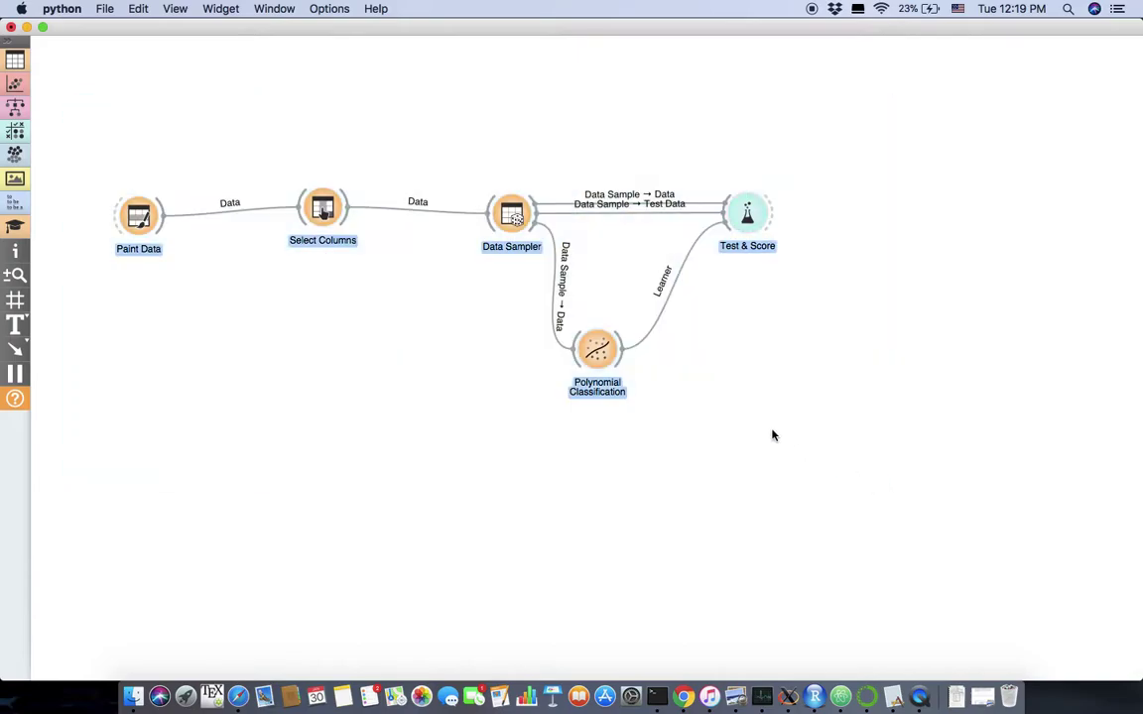
right_click(607, 352)
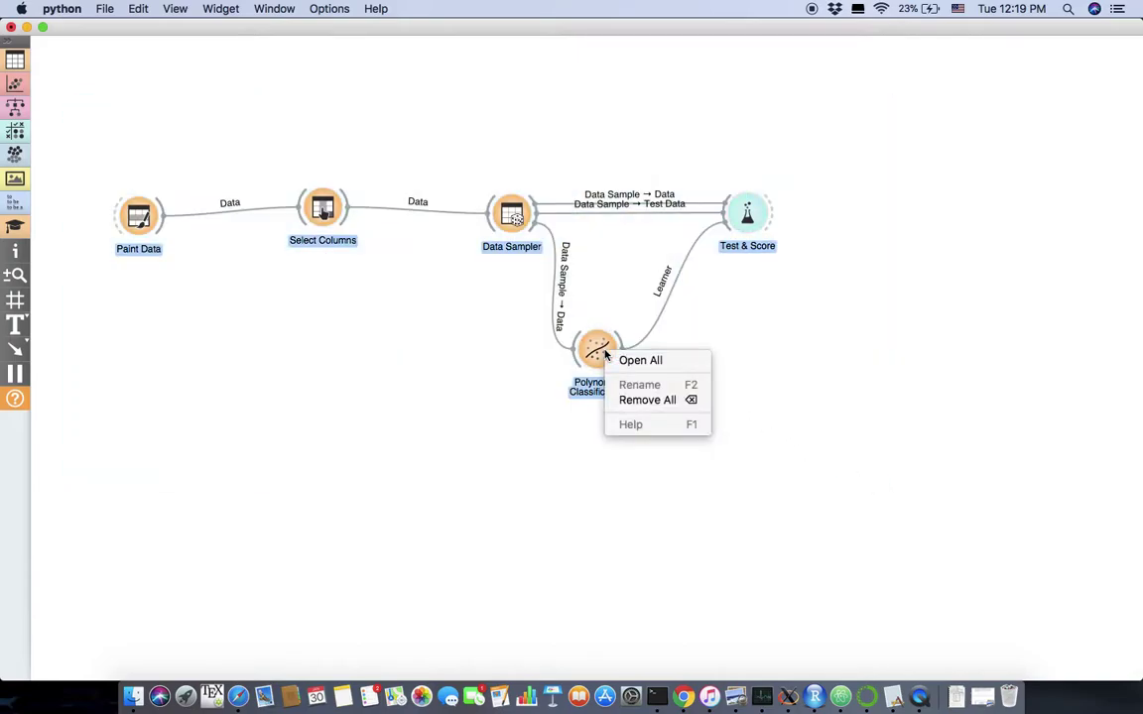
click(628, 401)
right_click(137, 130)
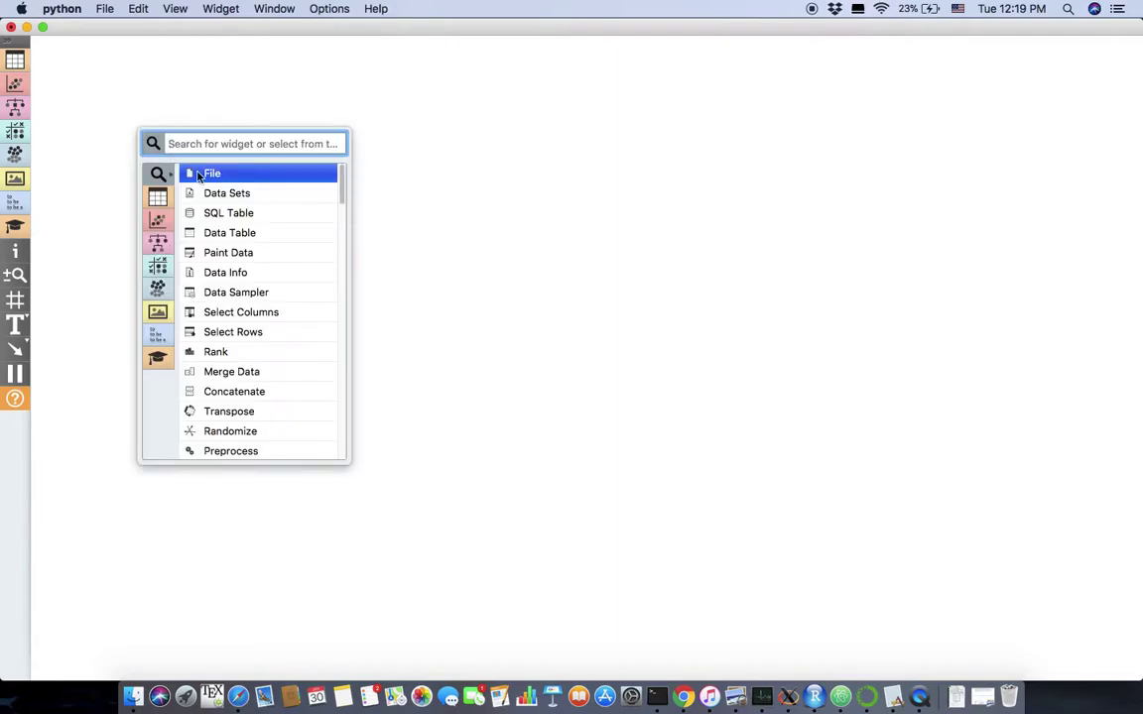
key(Return)
double_click(138, 127)
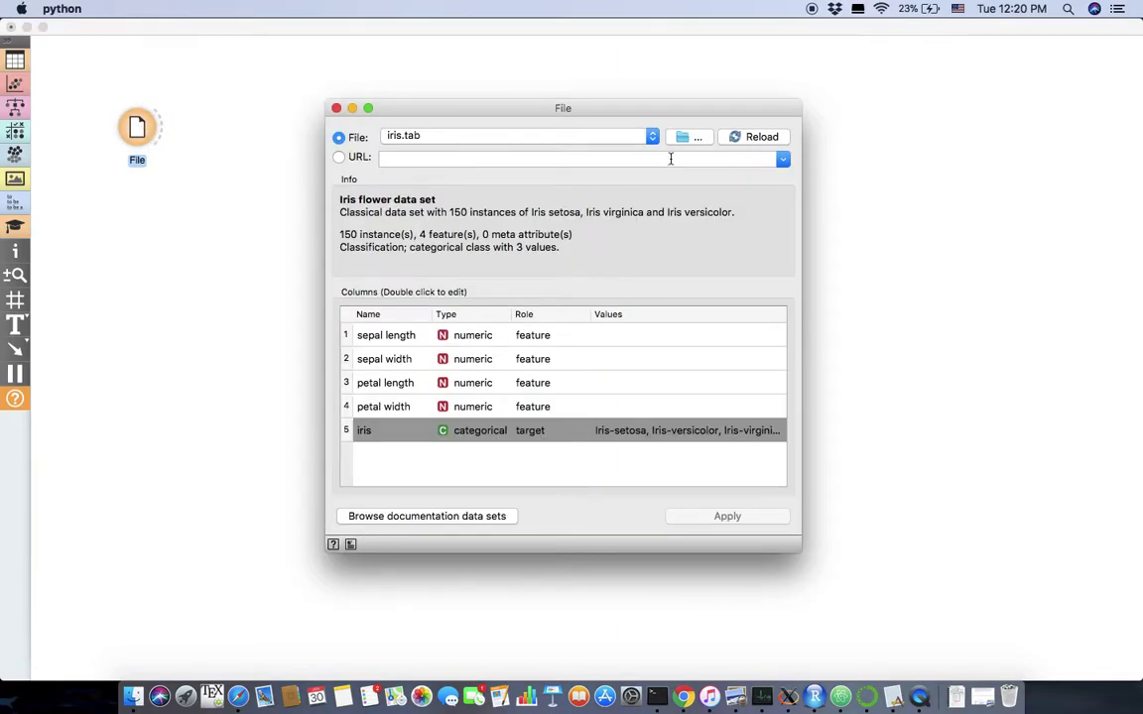
click(336, 110)
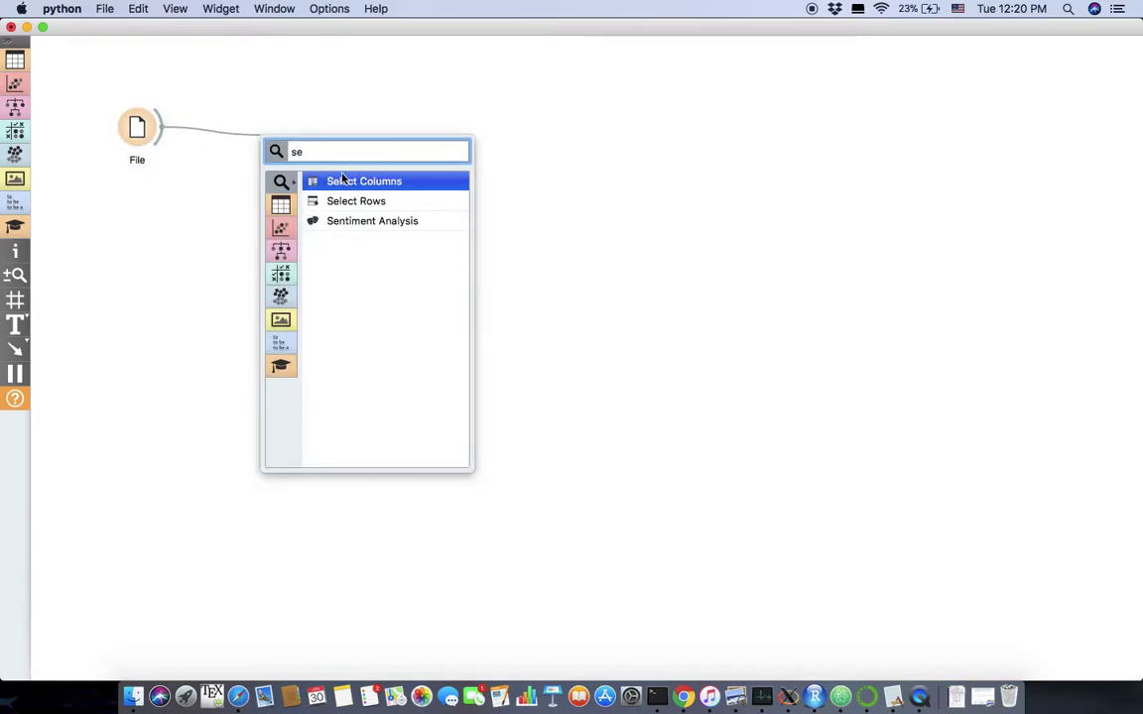
Add a Select Columns widget linked to the File widget.
click(352, 183)
double_click(287, 132)
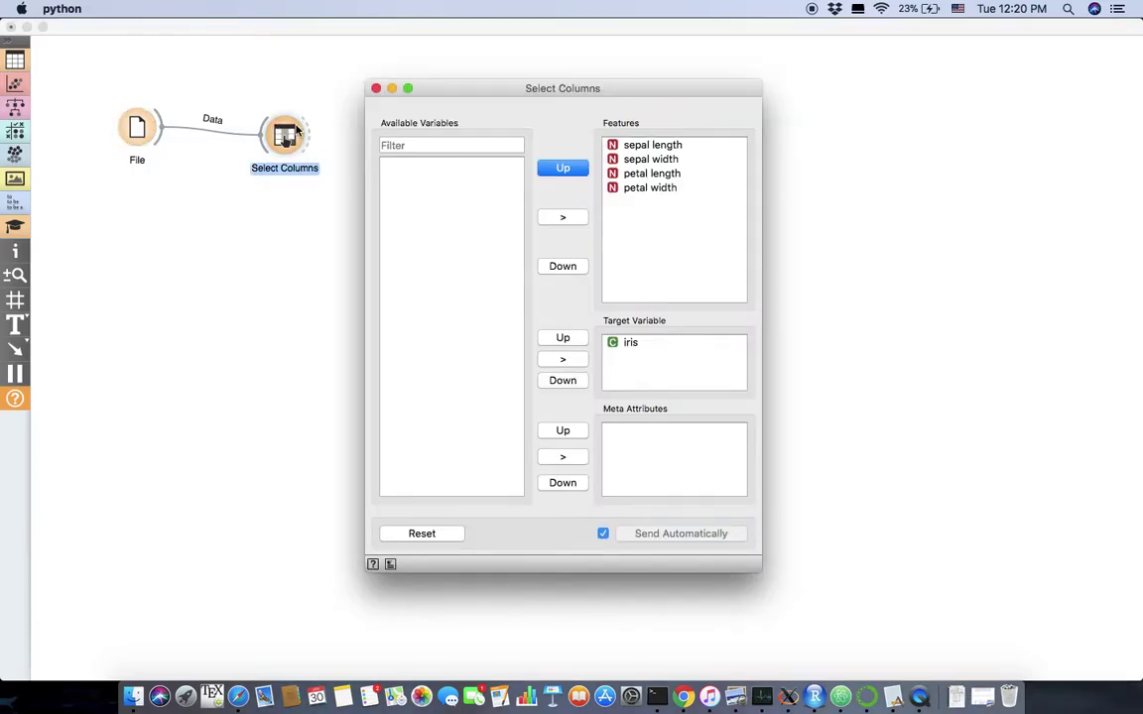
click(376, 88)
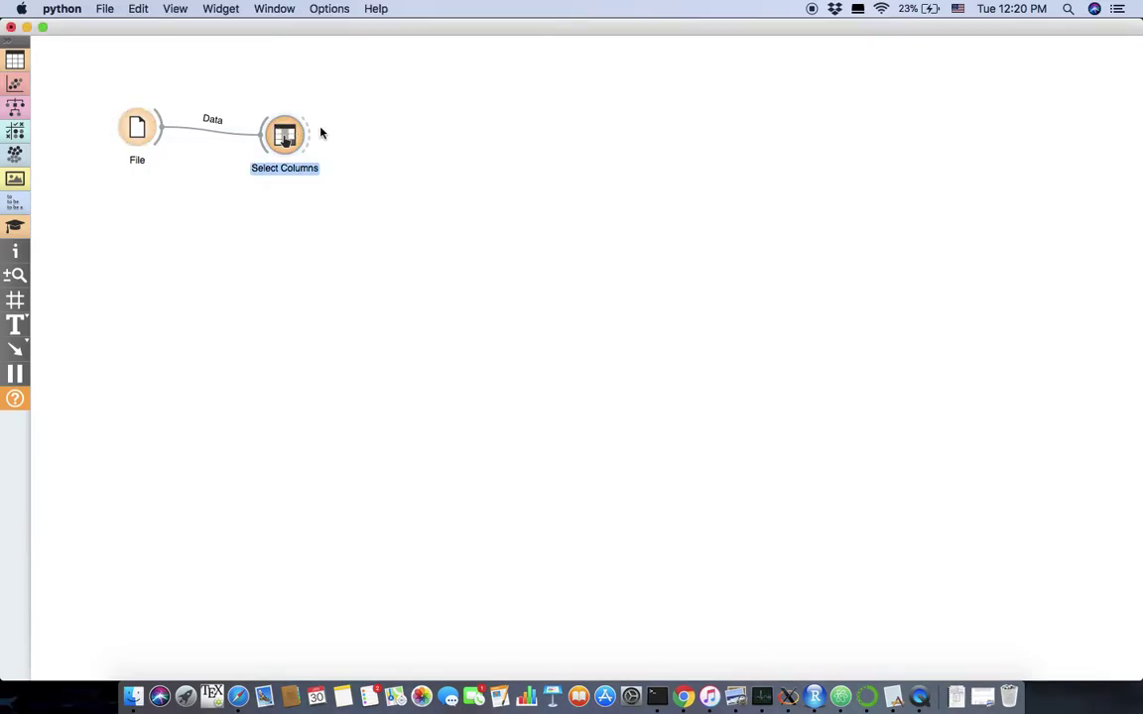
Add Test & Score after Select Columns and connect an SVM learner to it.
drag(308, 140, 694, 140)
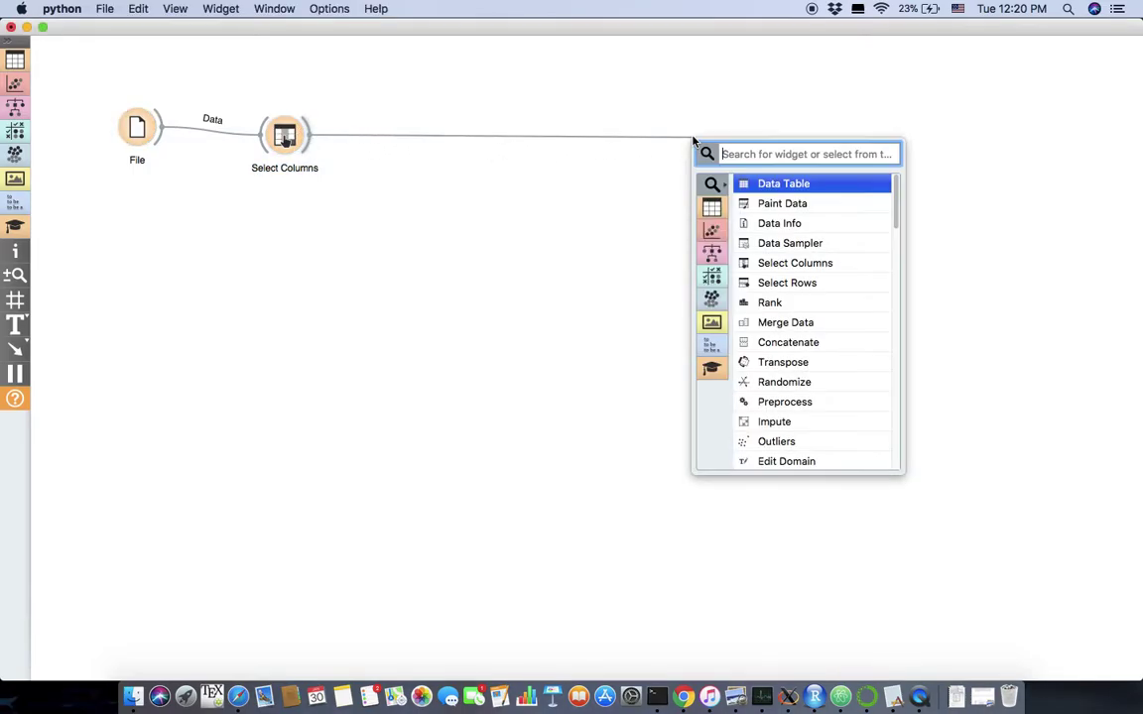
text(tes)
key(Return)
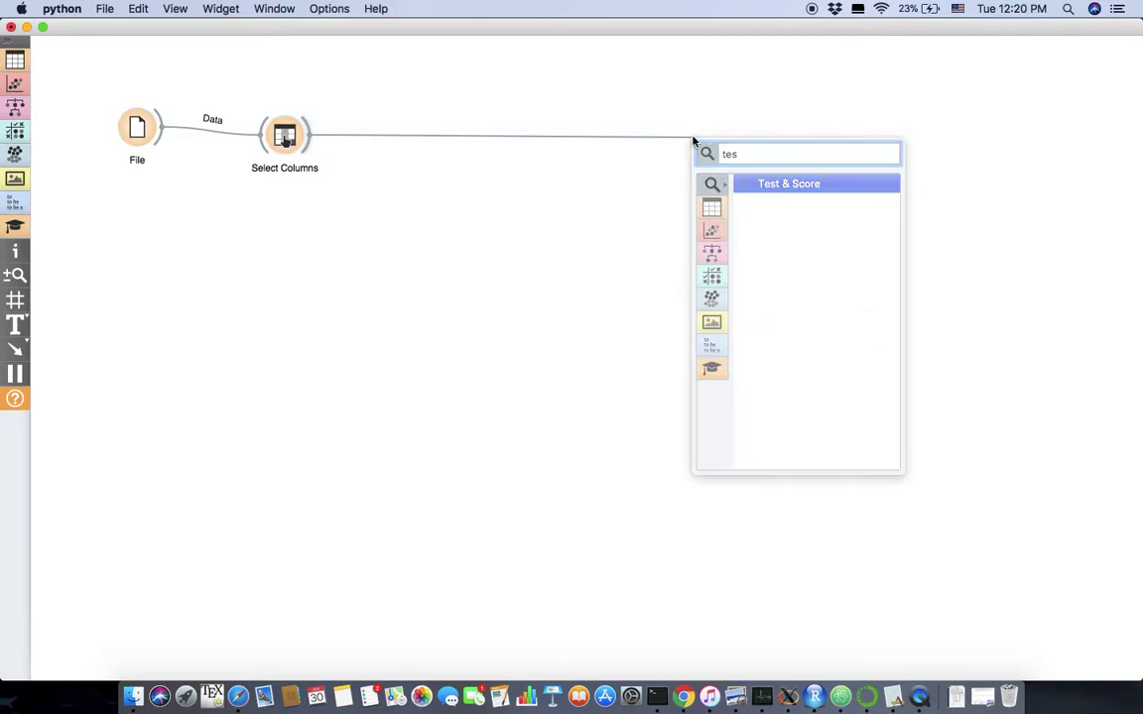
drag(716, 149, 605, 233)
text(SVM)
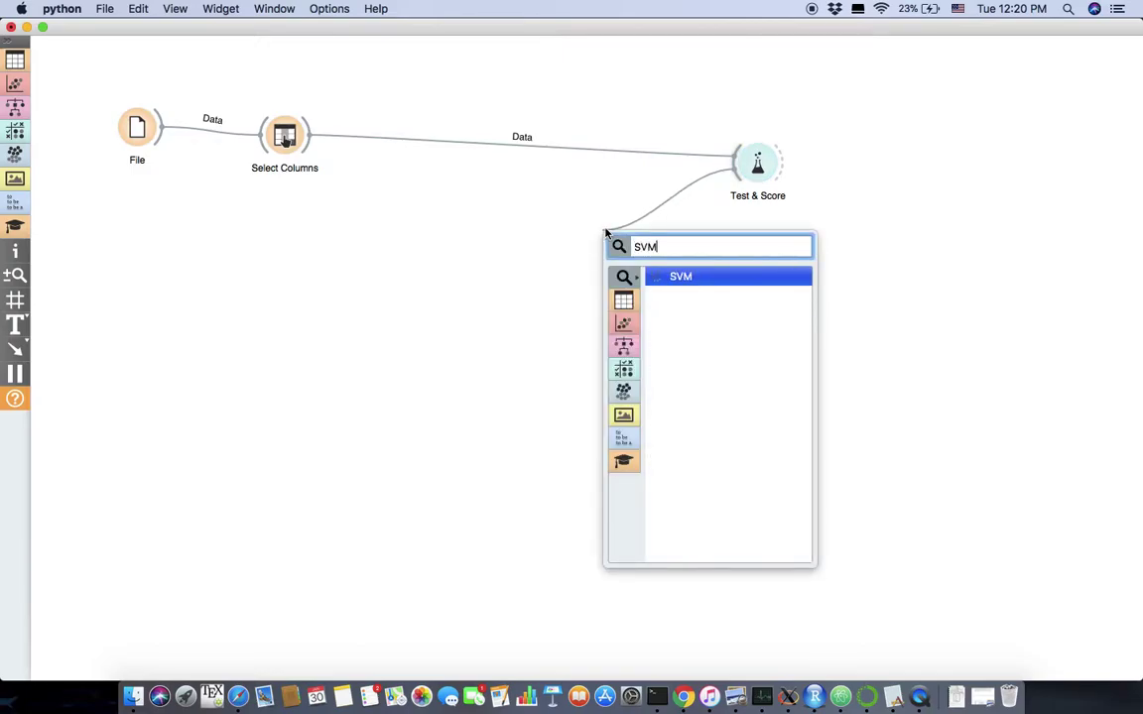
key(Return)
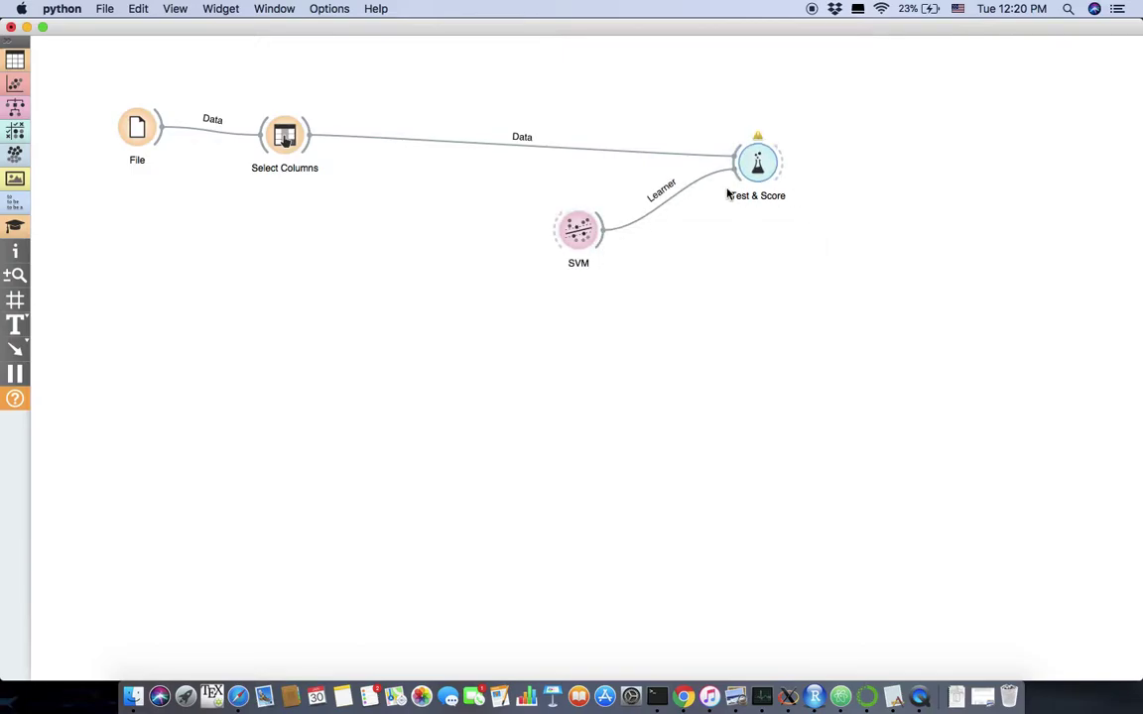
Connect Logistic Regression and Naive Bayes learners to Test & Score.
drag(737, 181, 599, 333)
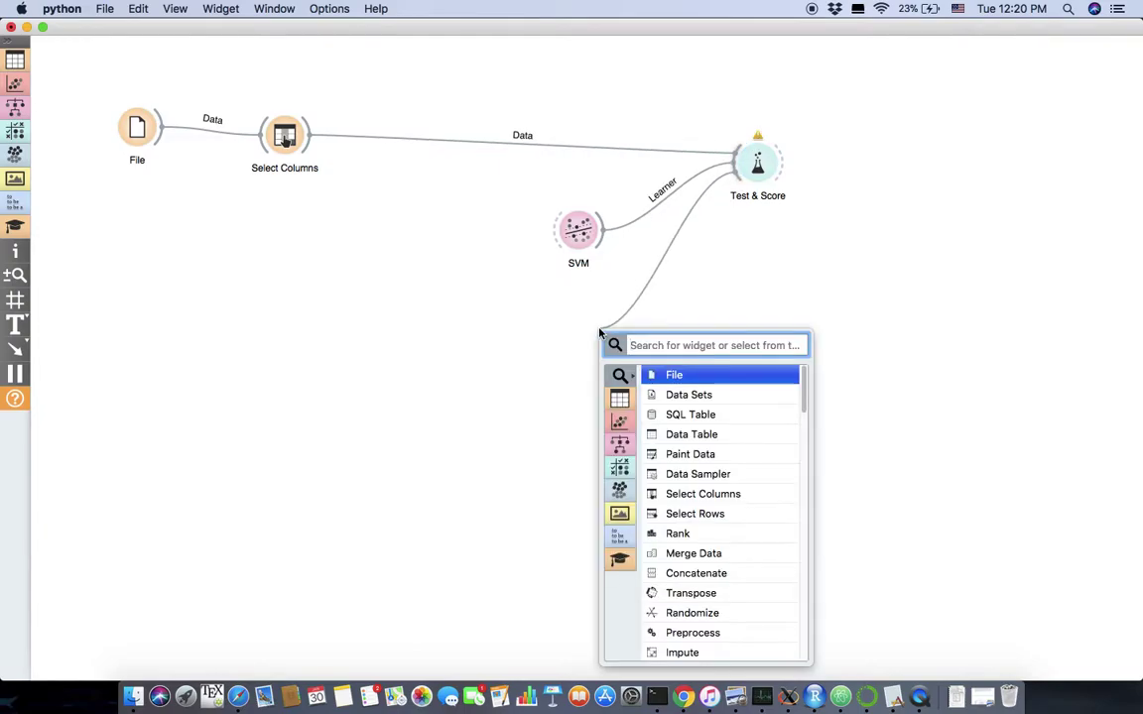
text(Logi)
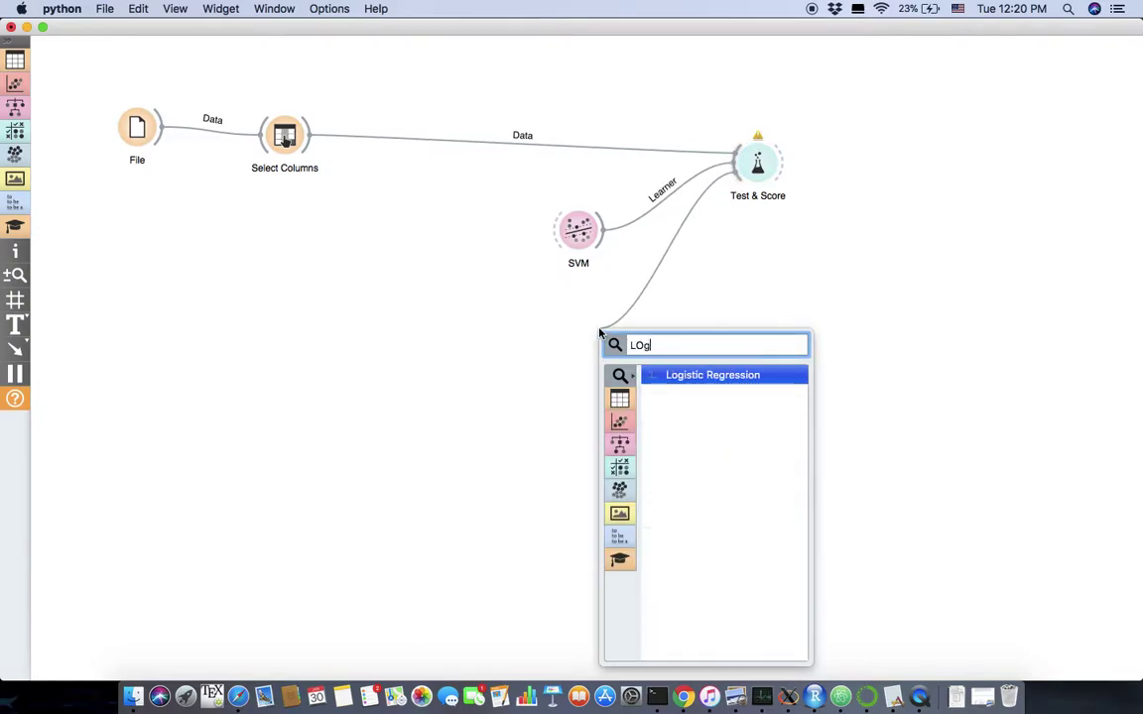
key(Return)
drag(579, 331, 572, 298)
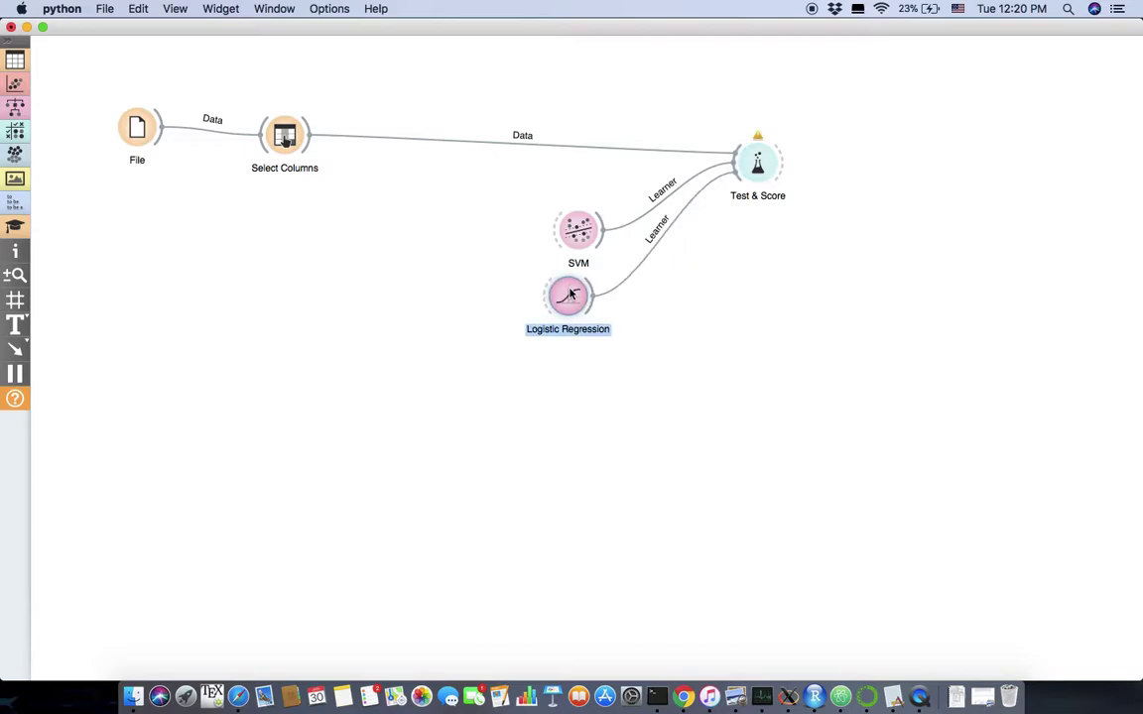
drag(737, 182, 590, 398)
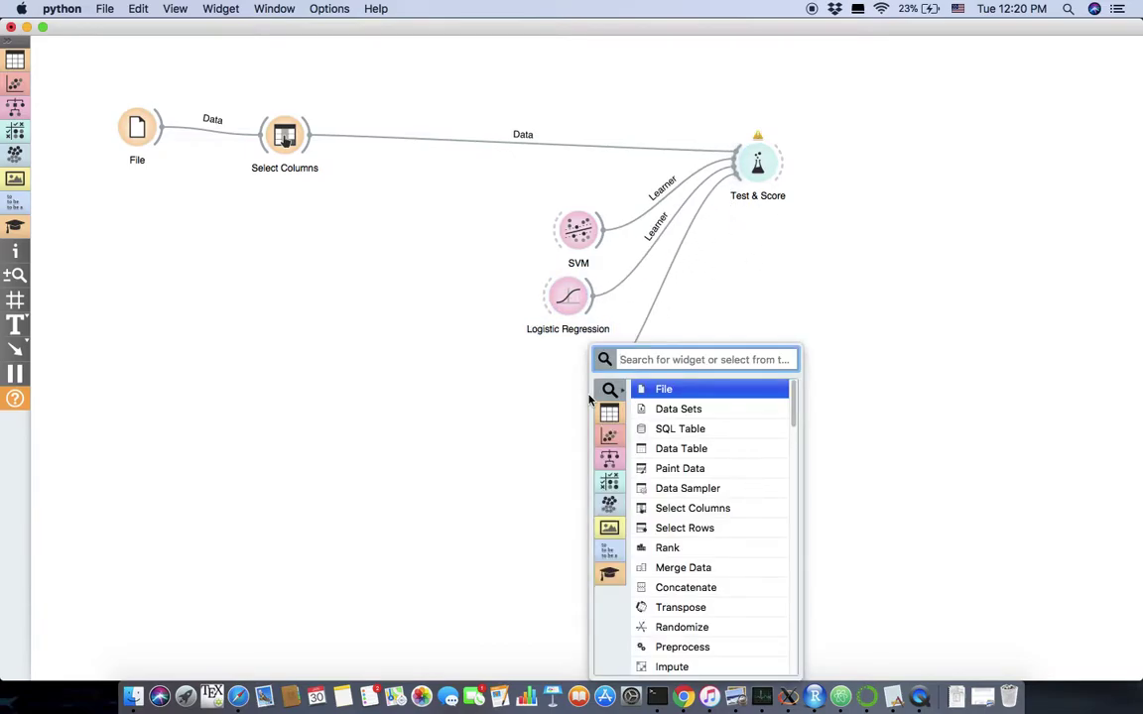
text(Nai)
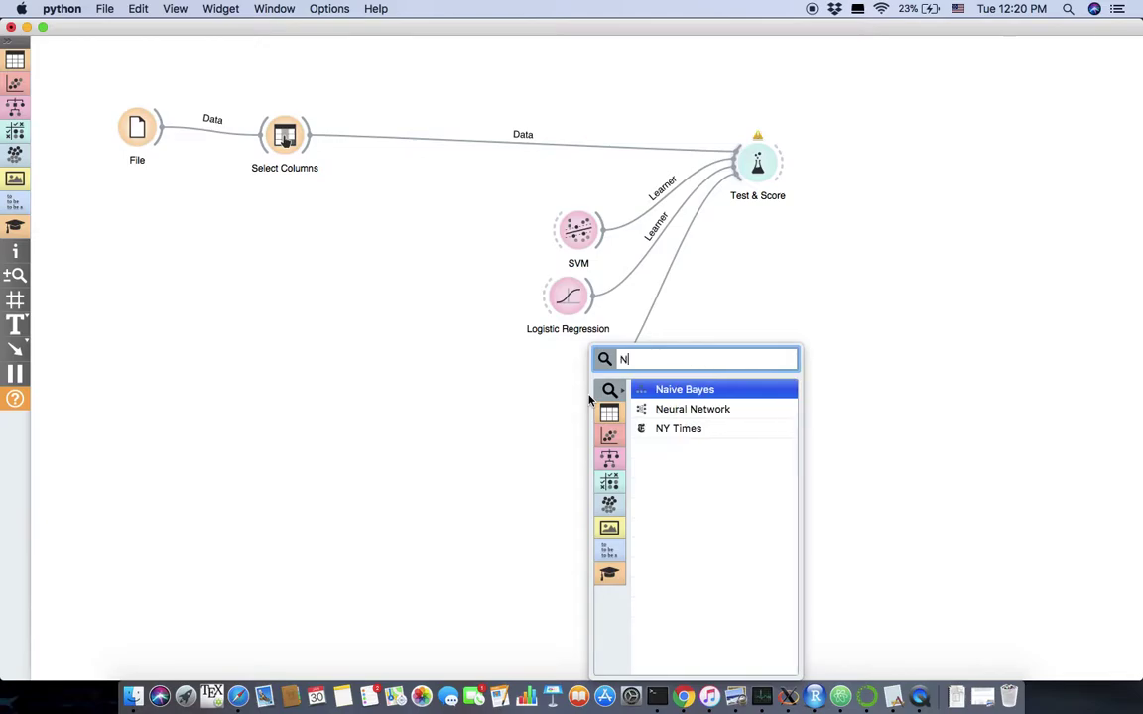
key(Return)
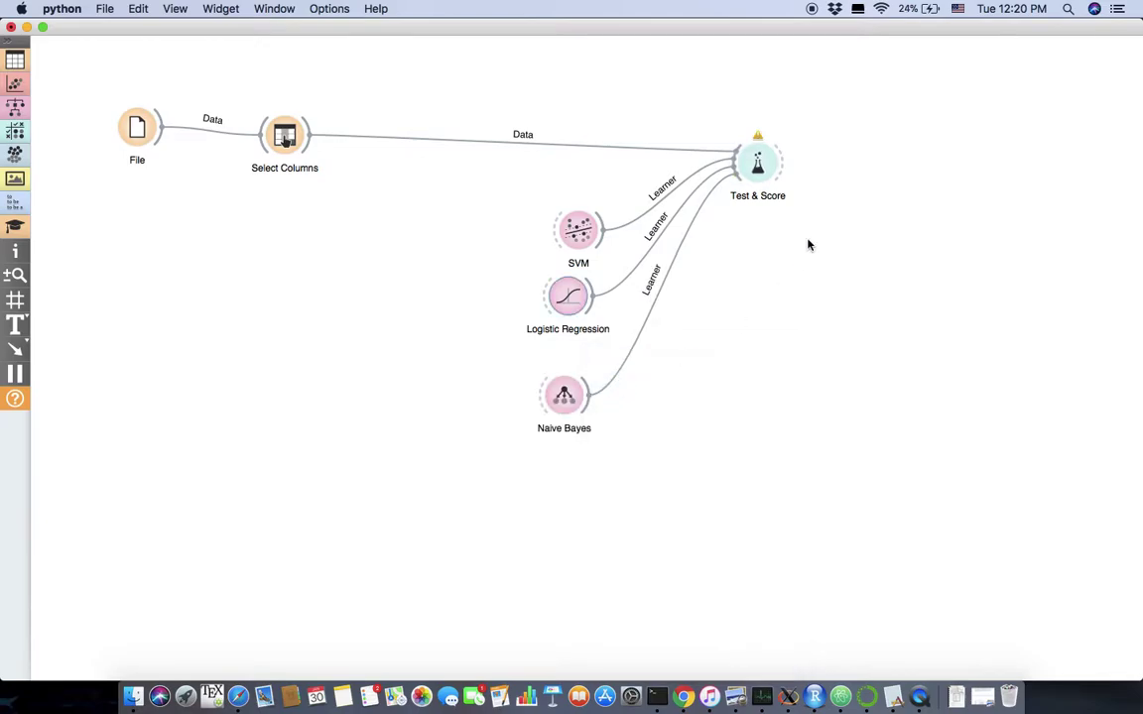
Connect Random Forest and Neural Network learners to Test & Score.
drag(739, 180, 630, 436)
mouse_move(635, 444)
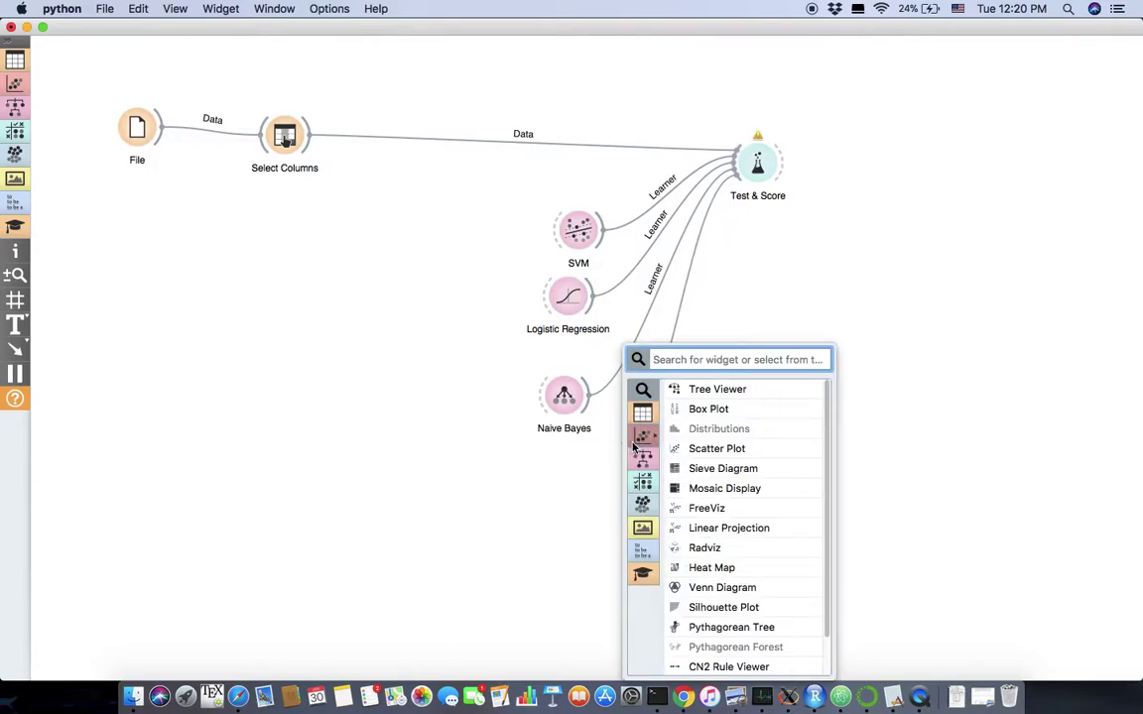
text(Rand)
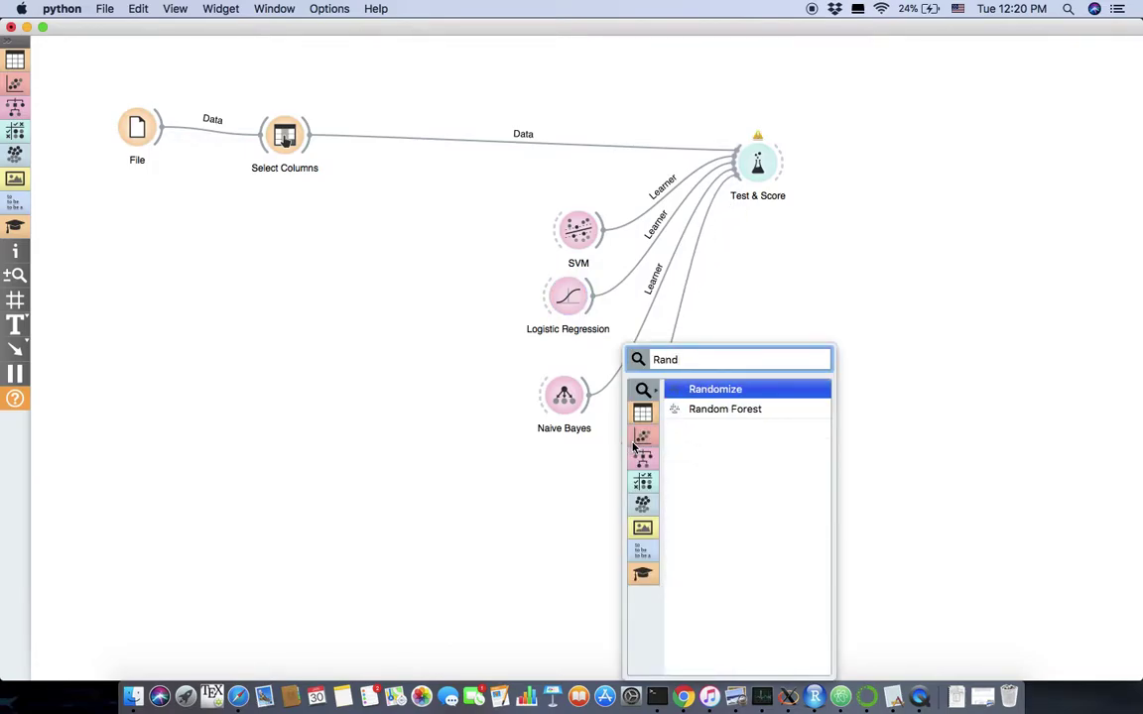
key(Down)
key(Return)
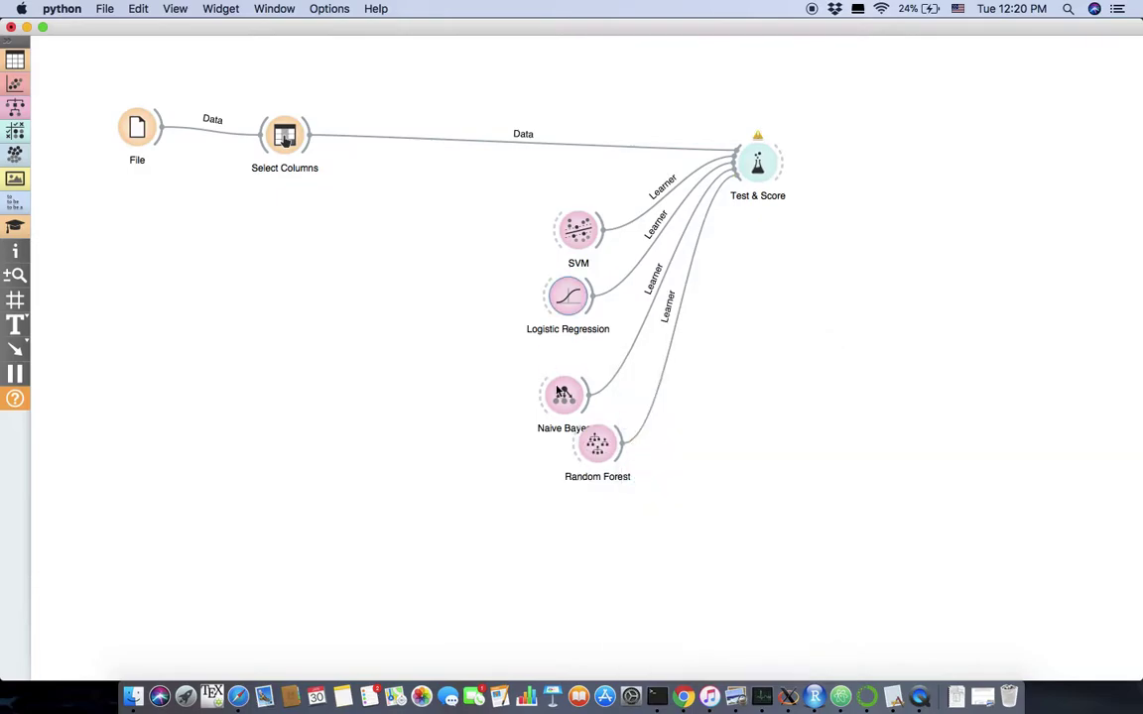
drag(744, 181, 608, 590)
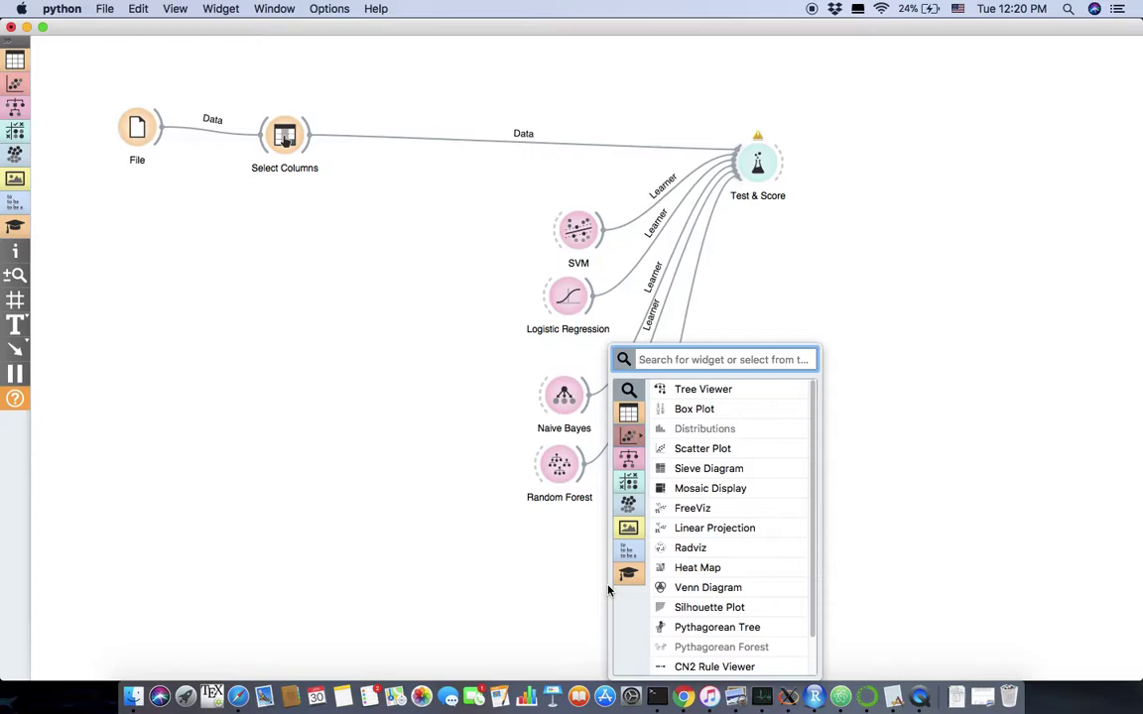
text(Neural)
key(Return)
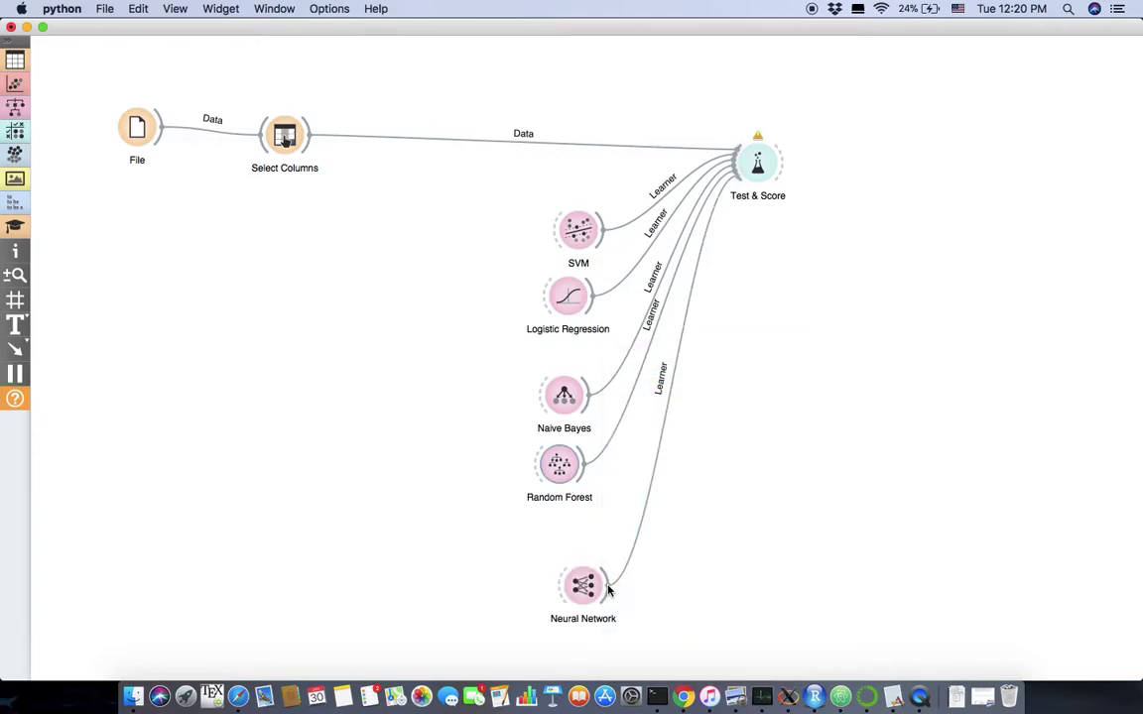
Switch Test & Score to stratified 10-fold cross validation and move its window aside.
double_click(757, 162)
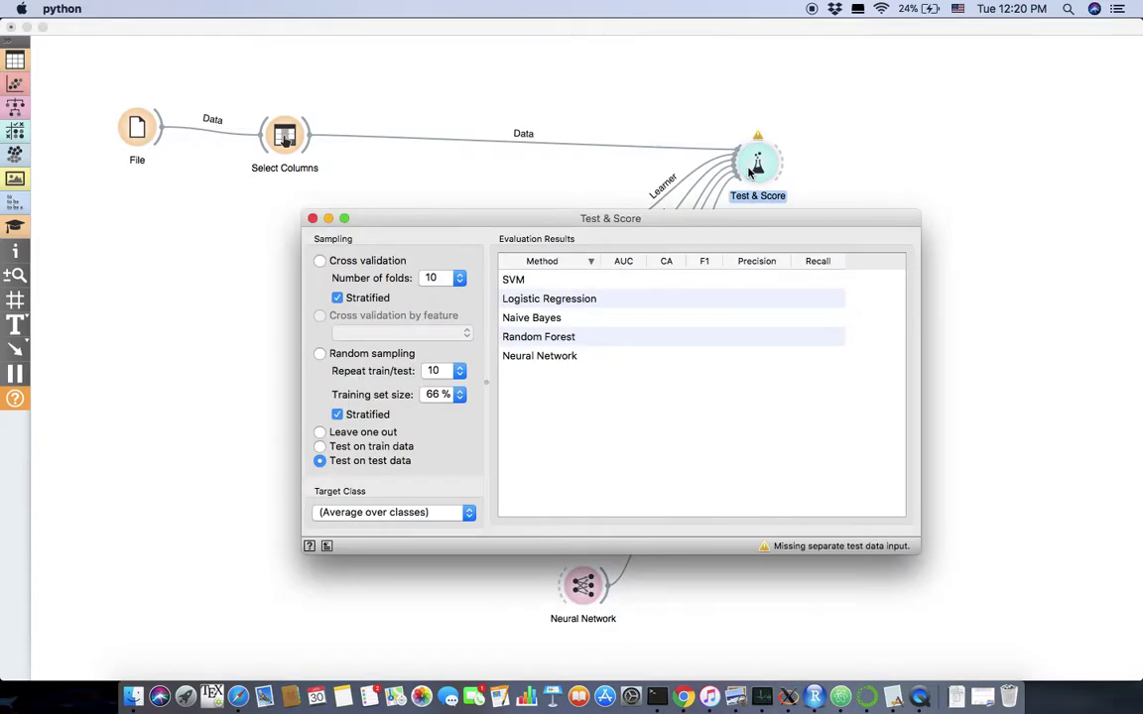
click(319, 259)
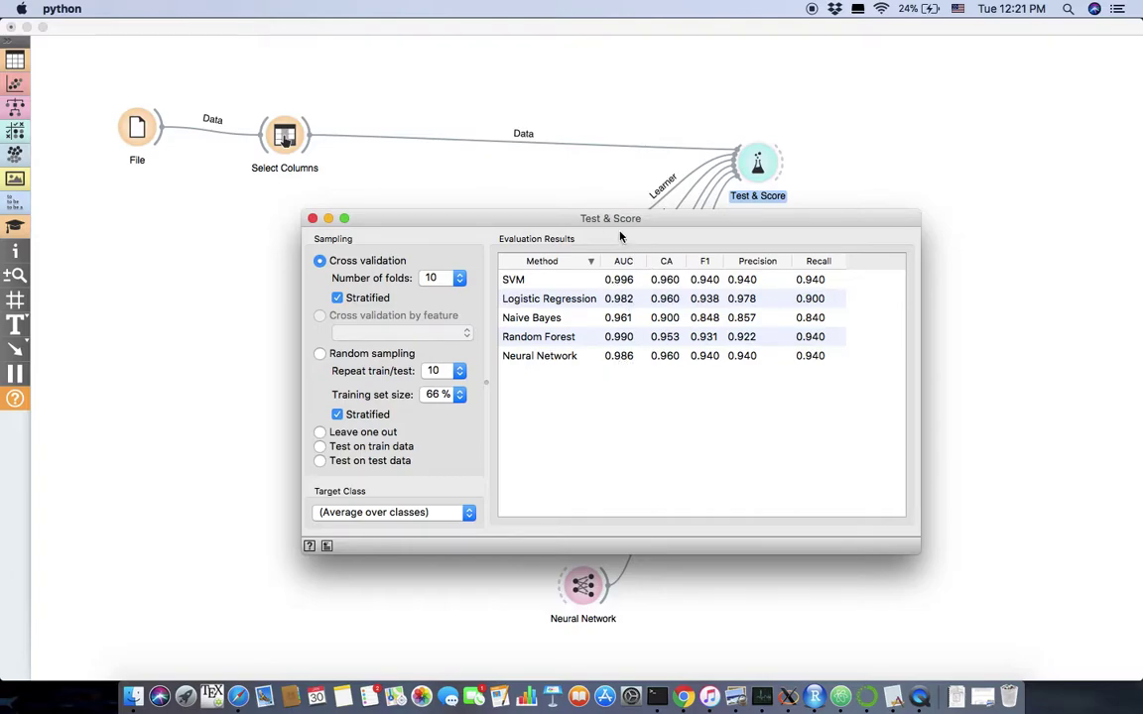
drag(620, 220, 439, 127)
Change Neural Network's neurons per hidden layer from 100 to 200 and reopen Test & Score to compare scores.
double_click(554, 596)
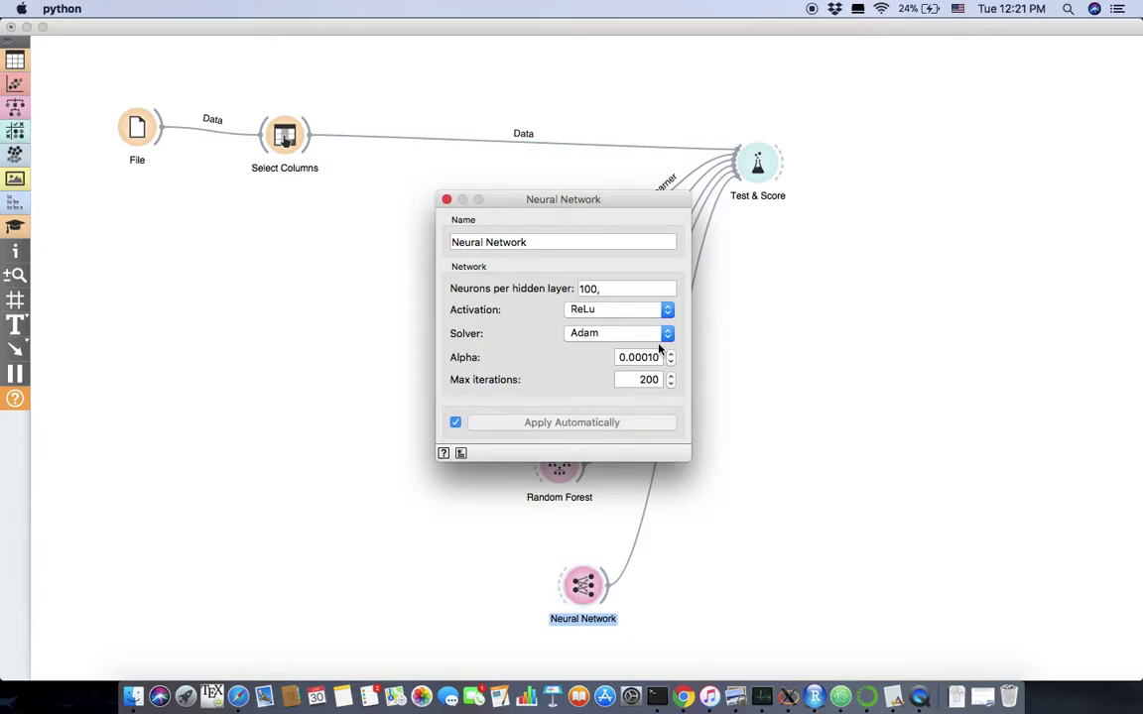
click(608, 287)
key(Home)
key(Delete)
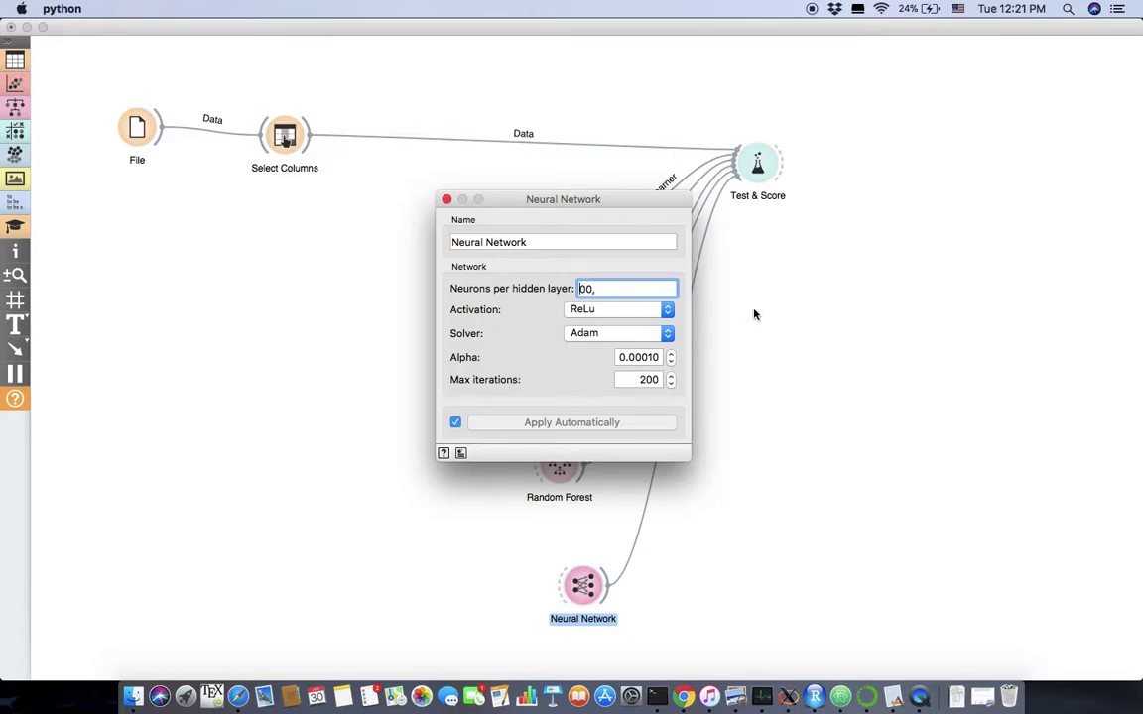
text(2)
click(586, 384)
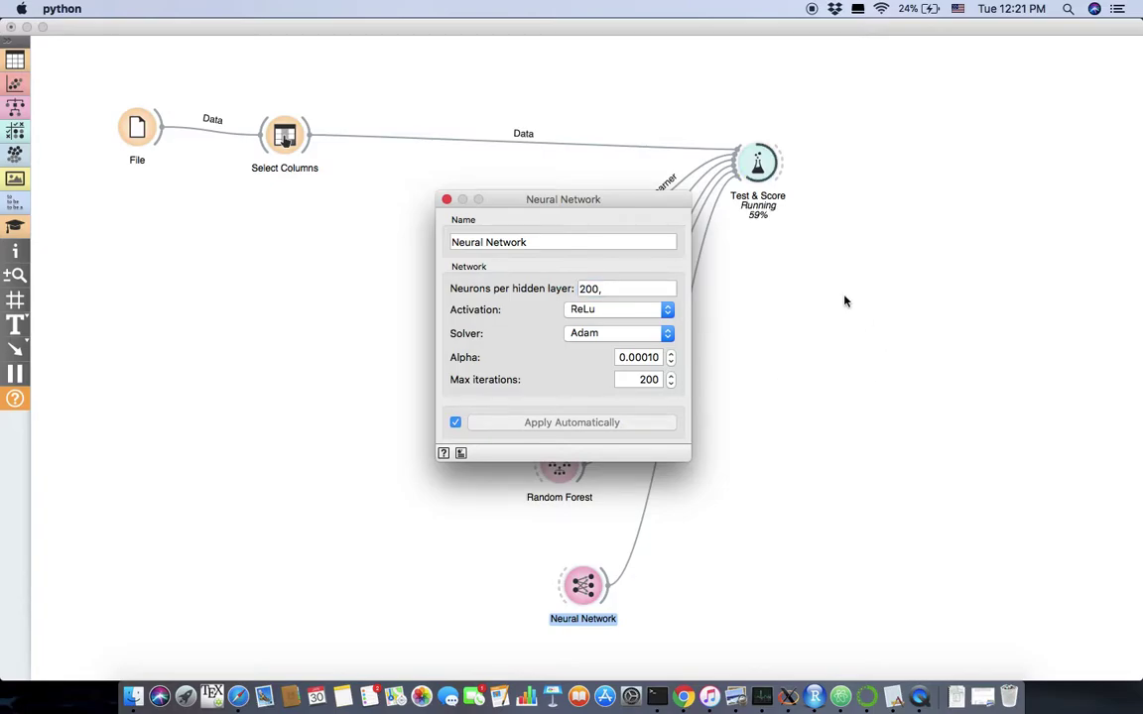
double_click(759, 167)
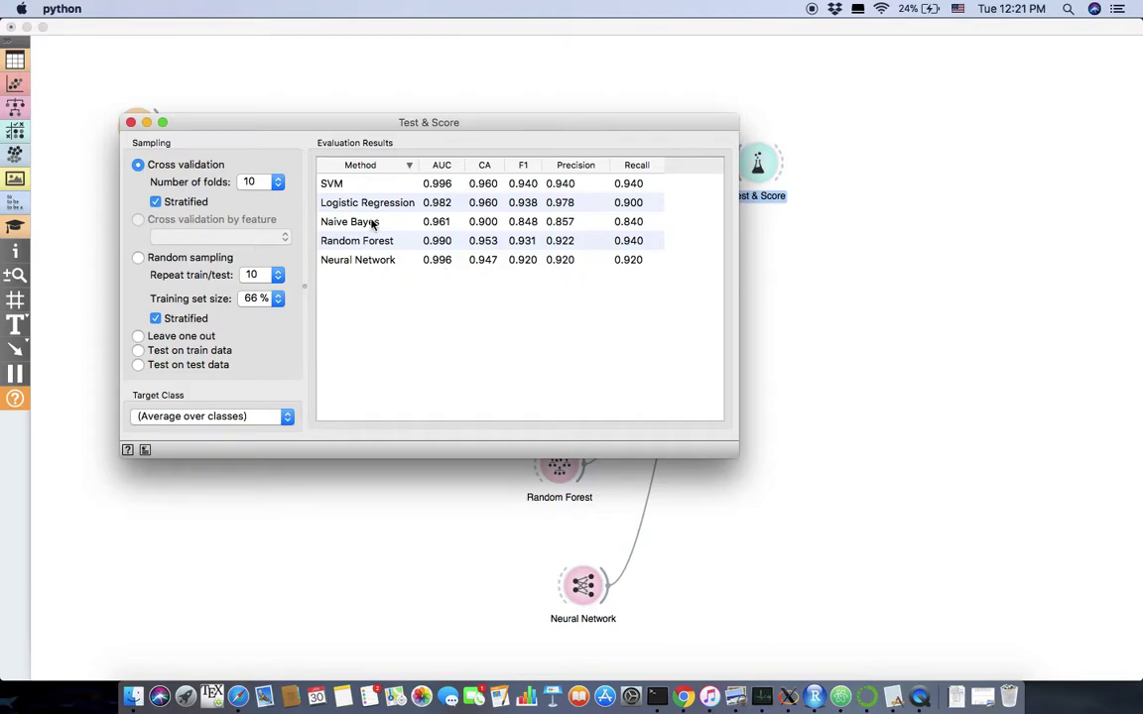
Close the Test & Score results and shift the Neural Network node up and left on the canvas.
click(129, 122)
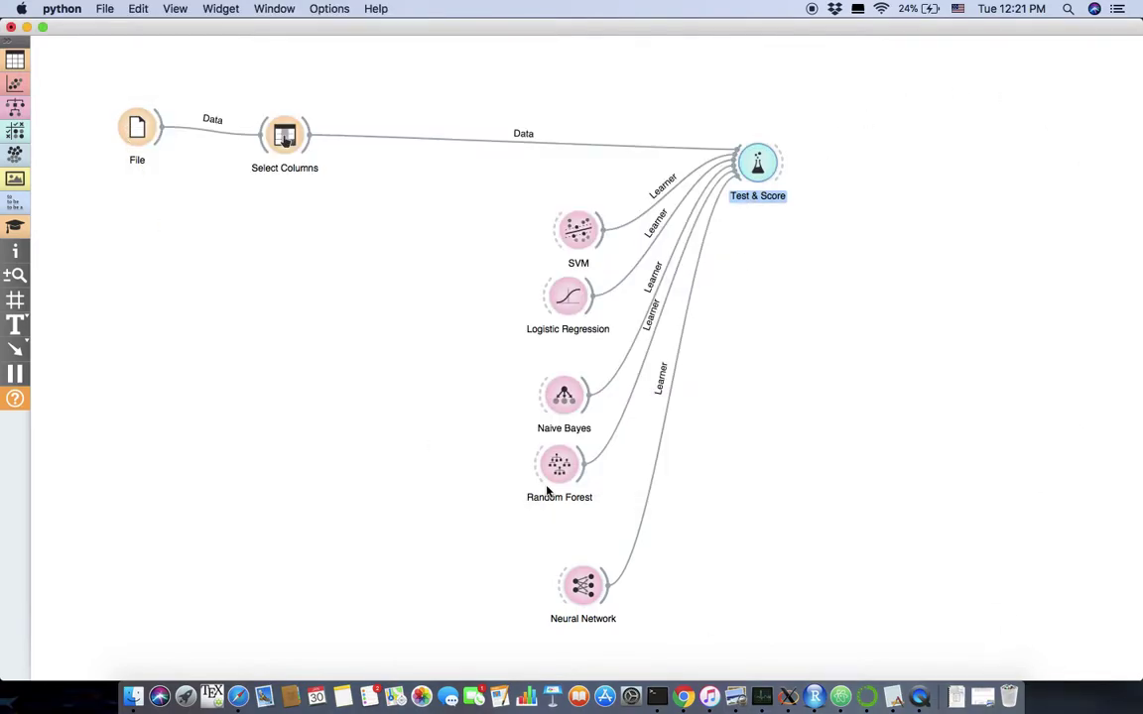
drag(583, 587, 546, 569)
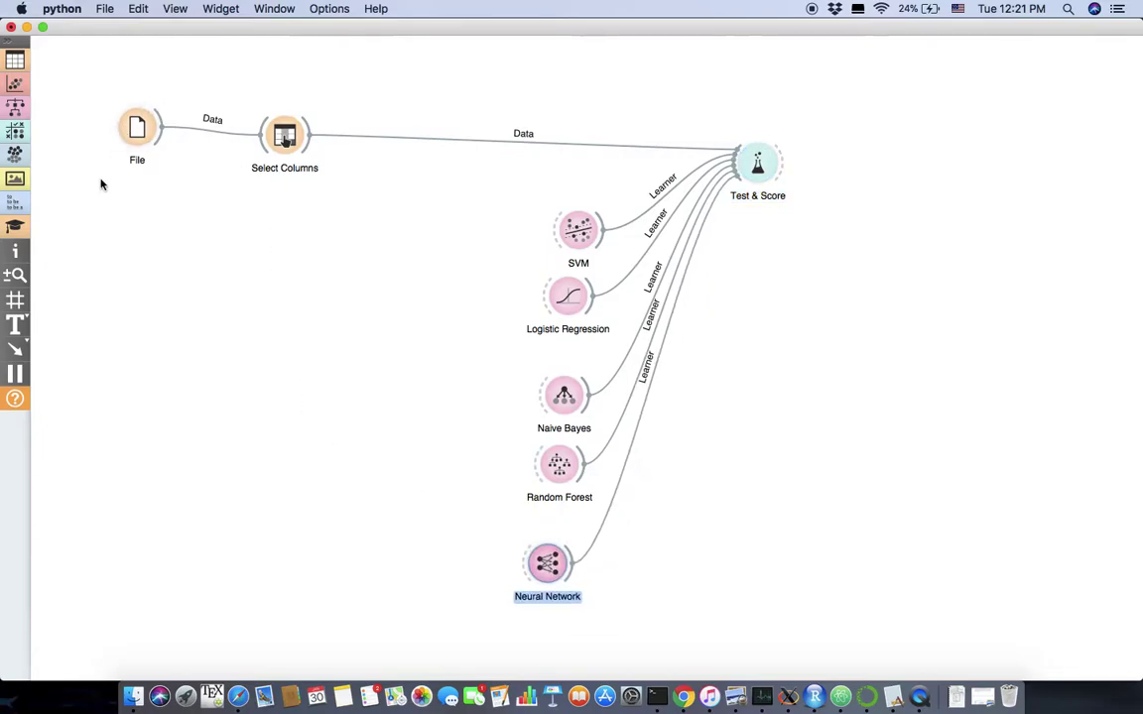